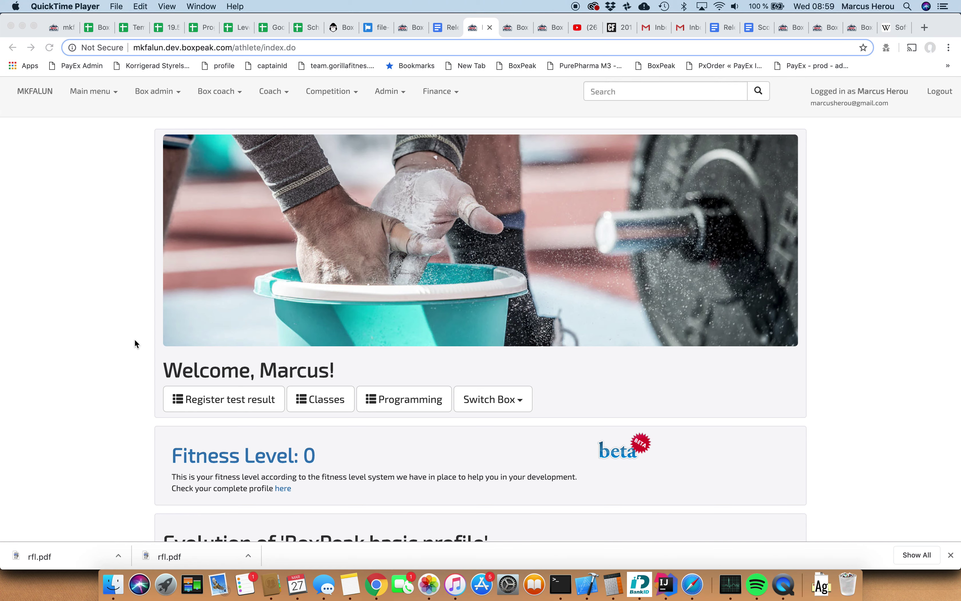
pyautogui.scroll(-3, 135, 343)
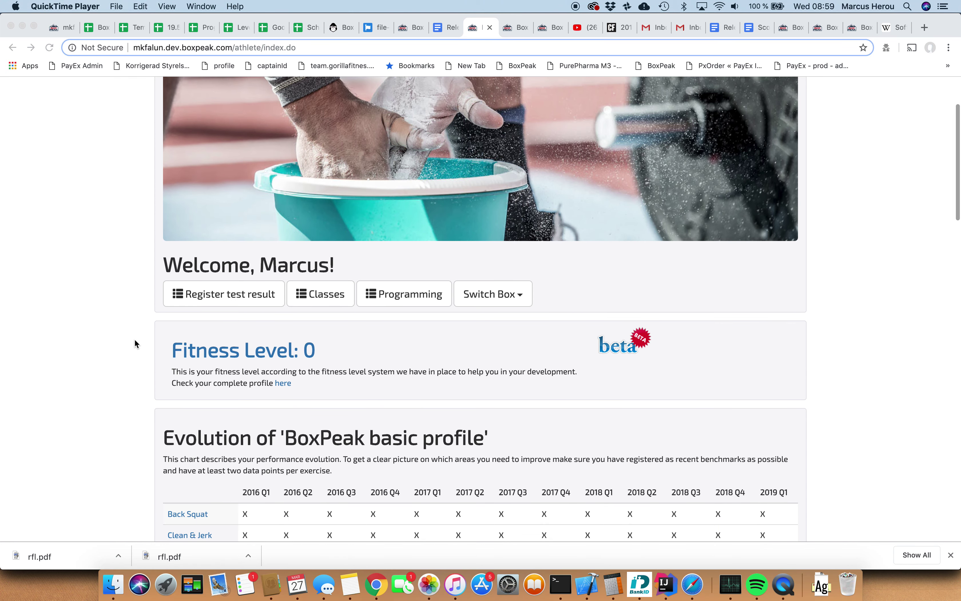
pyautogui.scroll(3, 443, 365)
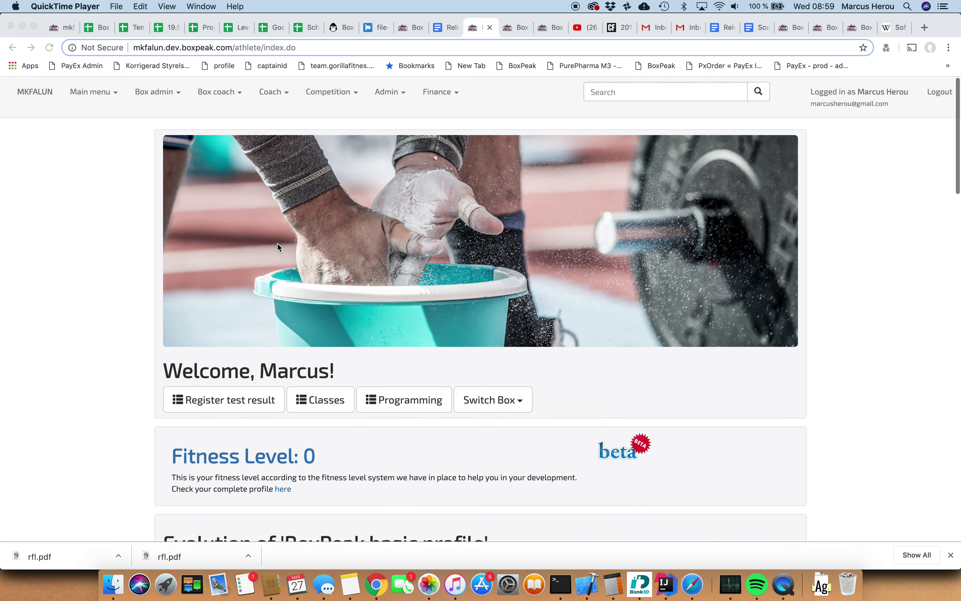
pyautogui.scroll(-3, 221, 298)
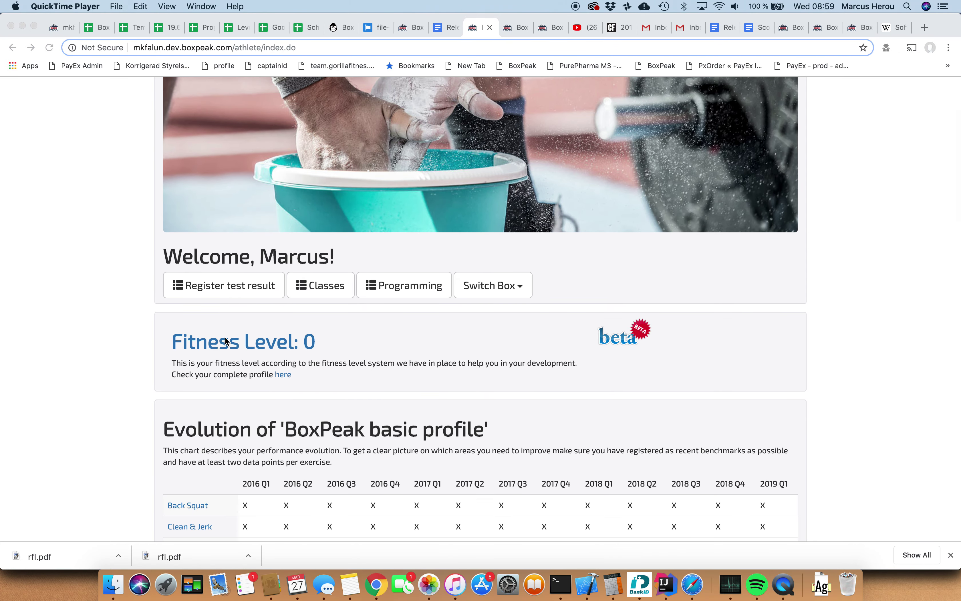
pyautogui.scroll(3, 225, 339)
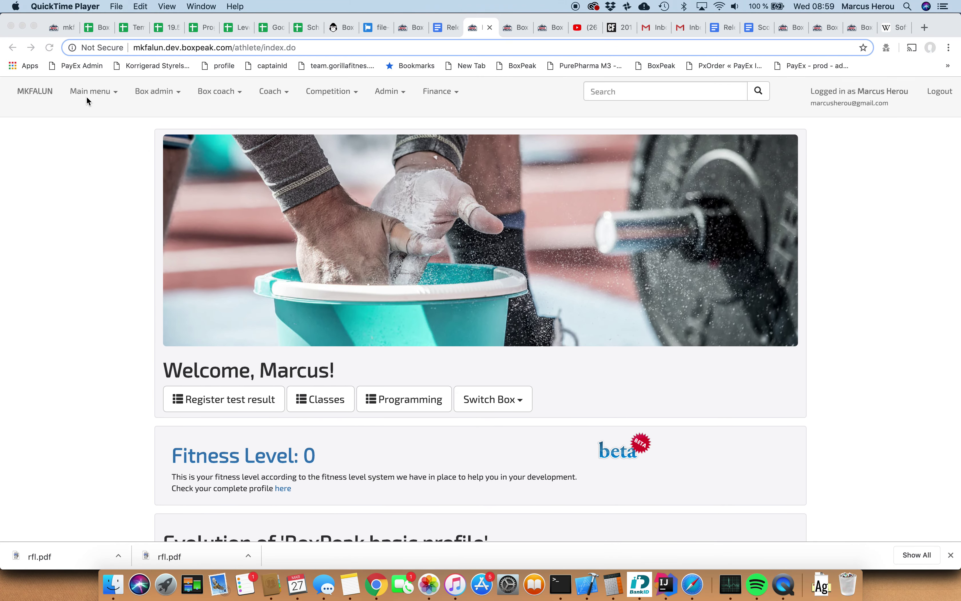
pyautogui.click(97, 97)
pyautogui.click(93, 100)
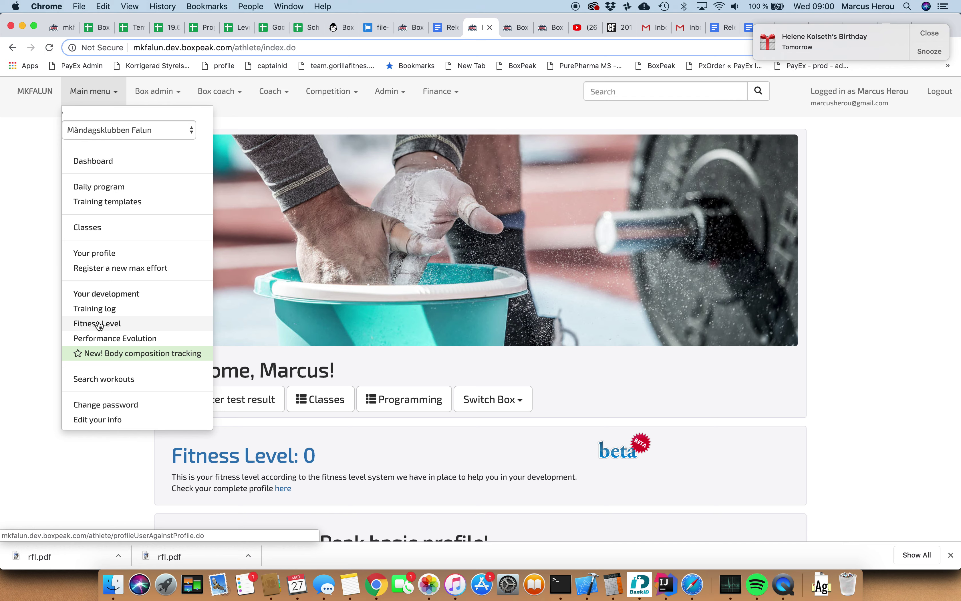
pyautogui.click(459, 375)
# - Open the detailed Fitness Level page from the dashboard
pyautogui.scroll(-3, 408, 396)
pyautogui.scroll(-1, 409, 396)
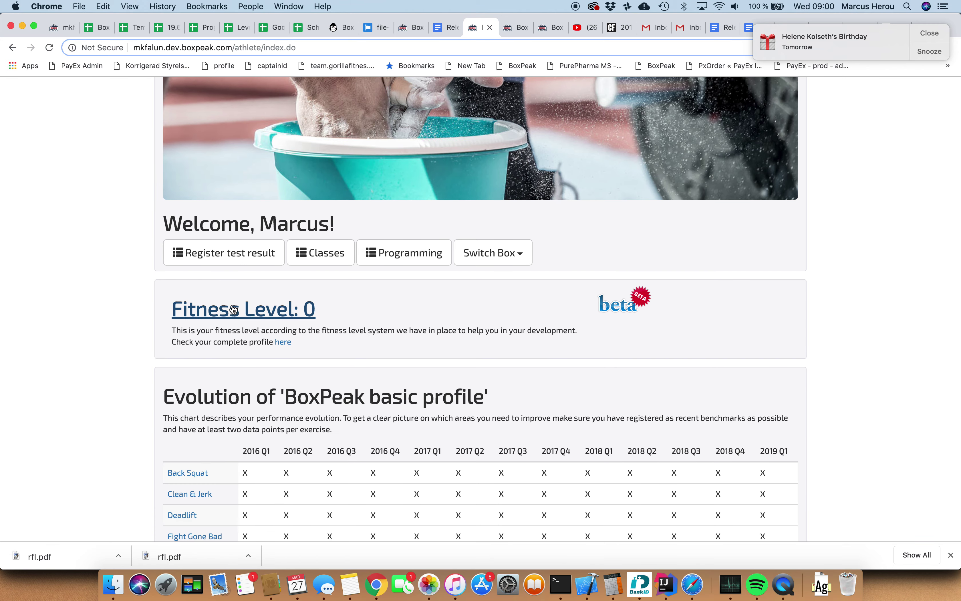
pyautogui.click(263, 310)
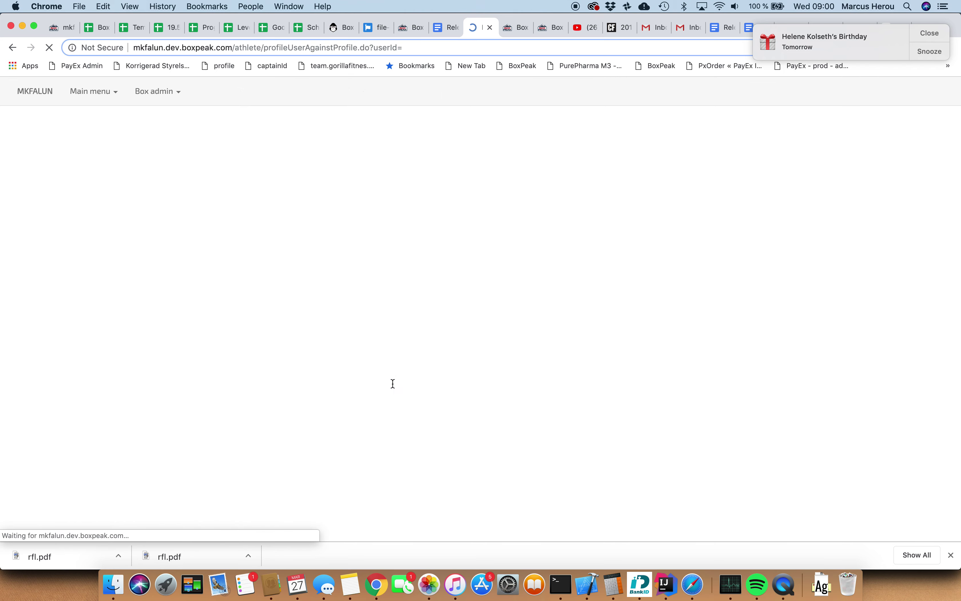
# - Look through the fitness level categories and the tests suggested for each under Next step
pyautogui.scroll(-1, 393, 382)
pyautogui.scroll(-2, 286, 218)
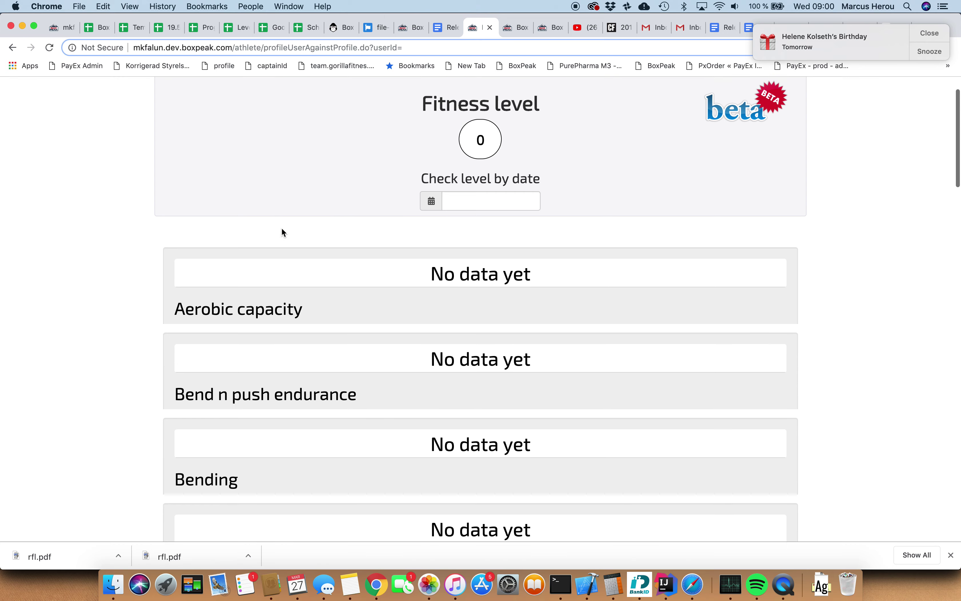
pyautogui.scroll(-2, 157, 268)
pyautogui.scroll(-3, 156, 267)
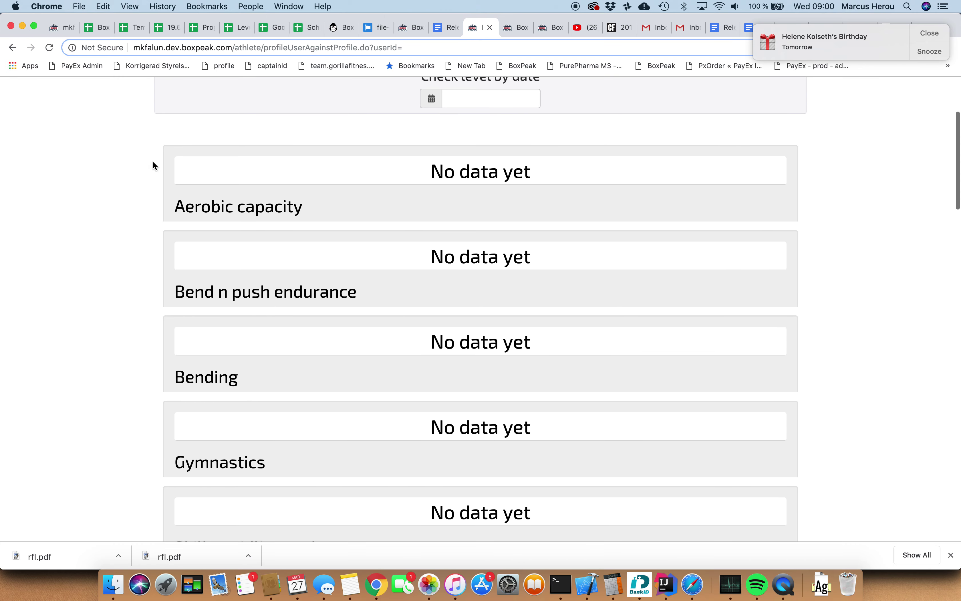
pyautogui.scroll(-12, 160, 289)
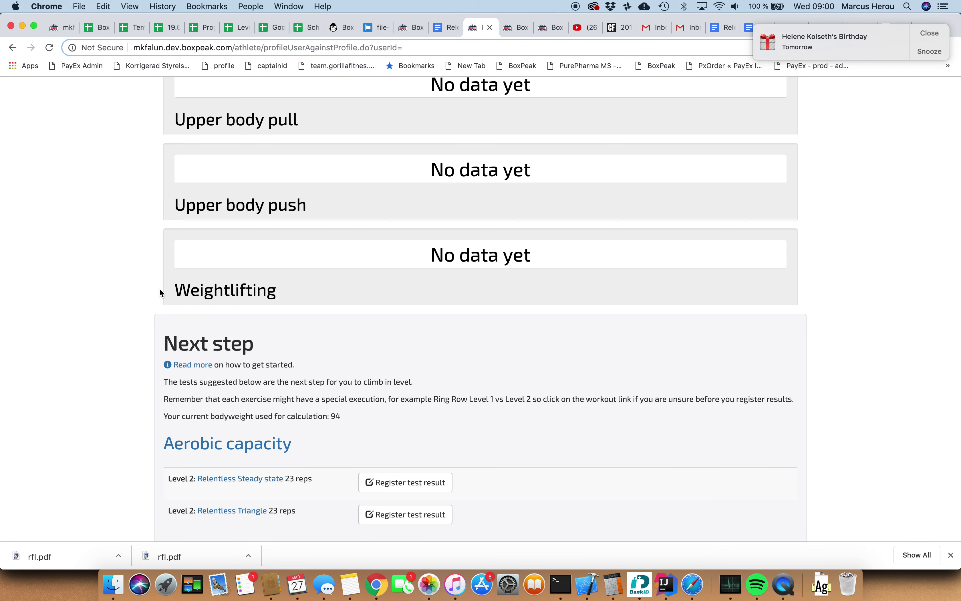
pyautogui.scroll(-4, 156, 317)
pyautogui.scroll(-2, 119, 318)
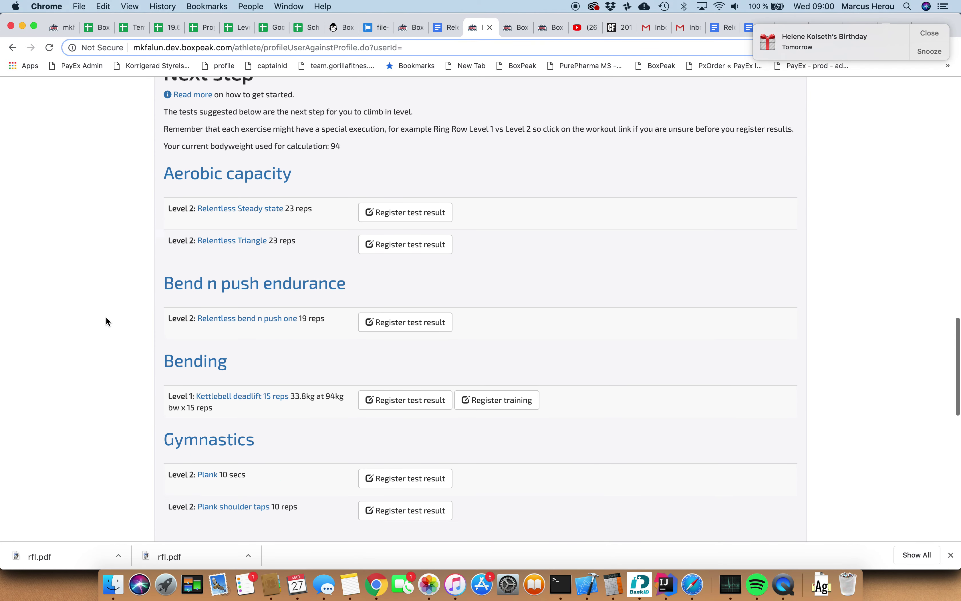
pyautogui.scroll(3, 155, 166)
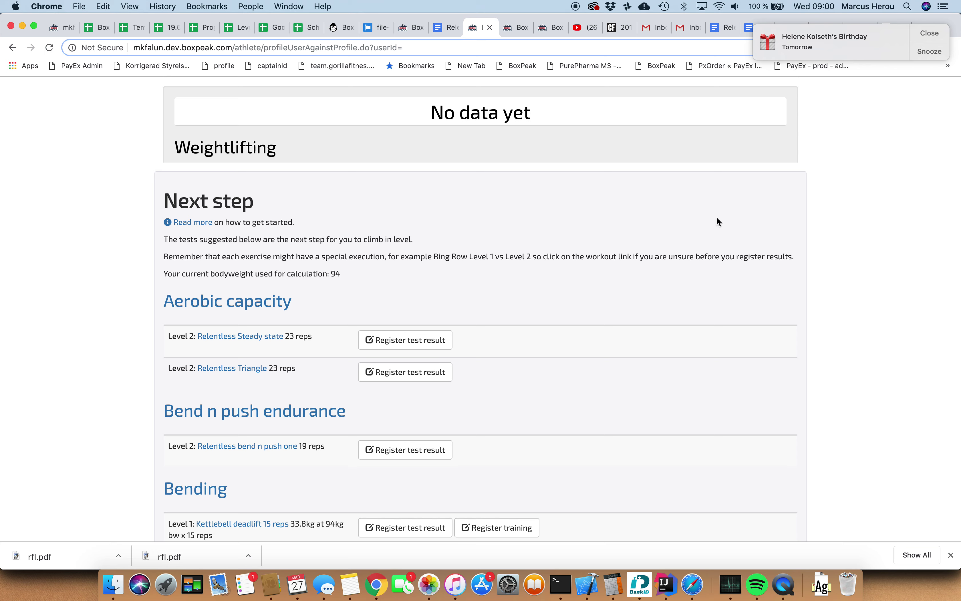
# - Dismiss the calendar reminder and open the test result registration for Plank under Gymnastics
pyautogui.click(915, 34)
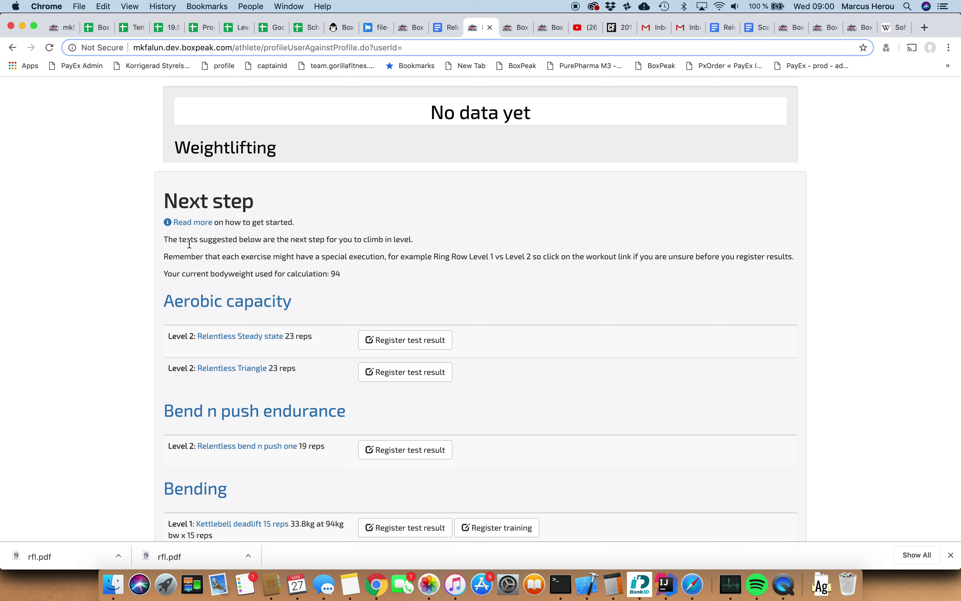
pyautogui.scroll(-4, 203, 266)
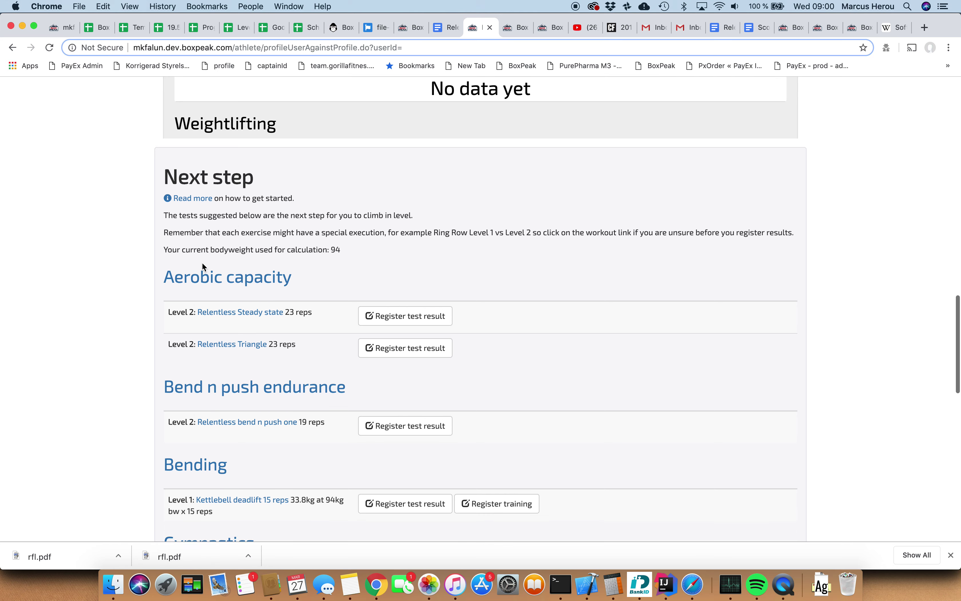
pyautogui.scroll(-3, 317, 292)
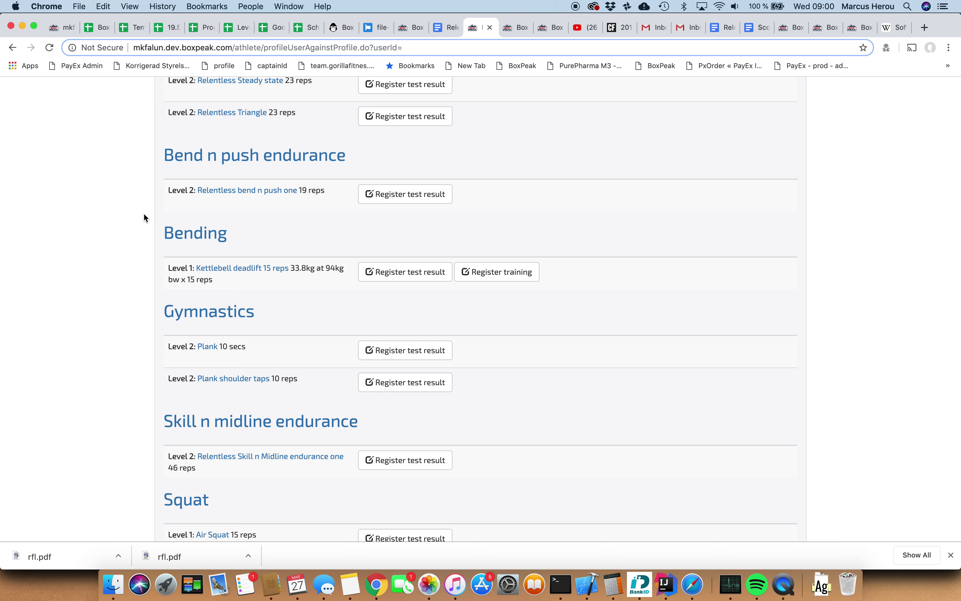
pyautogui.scroll(-4, 144, 218)
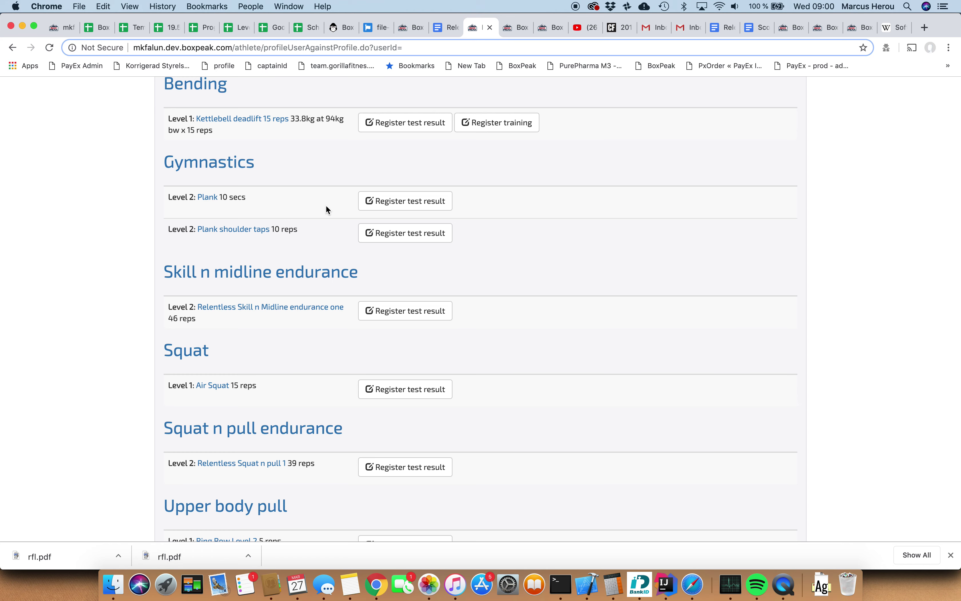
pyautogui.click(407, 202)
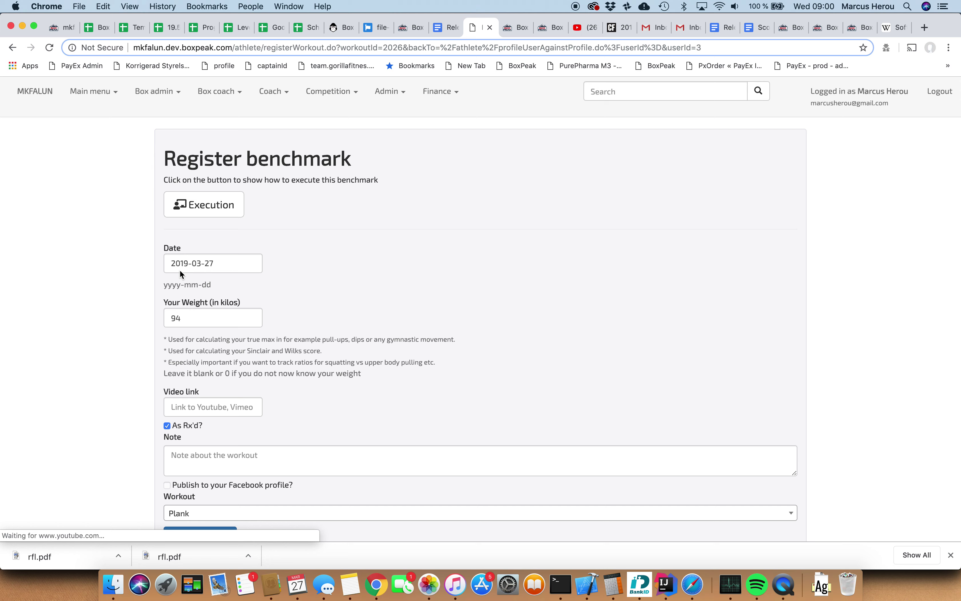
# - Set the date of the Plank benchmark to 2019-01-01
pyautogui.click(199, 262)
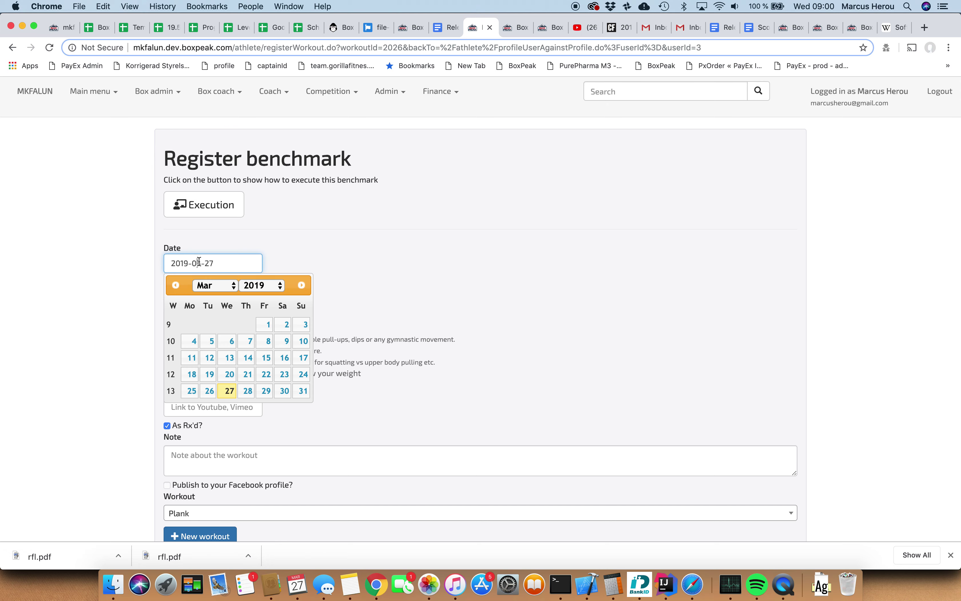
pyautogui.click(225, 288)
pyautogui.click(209, 262)
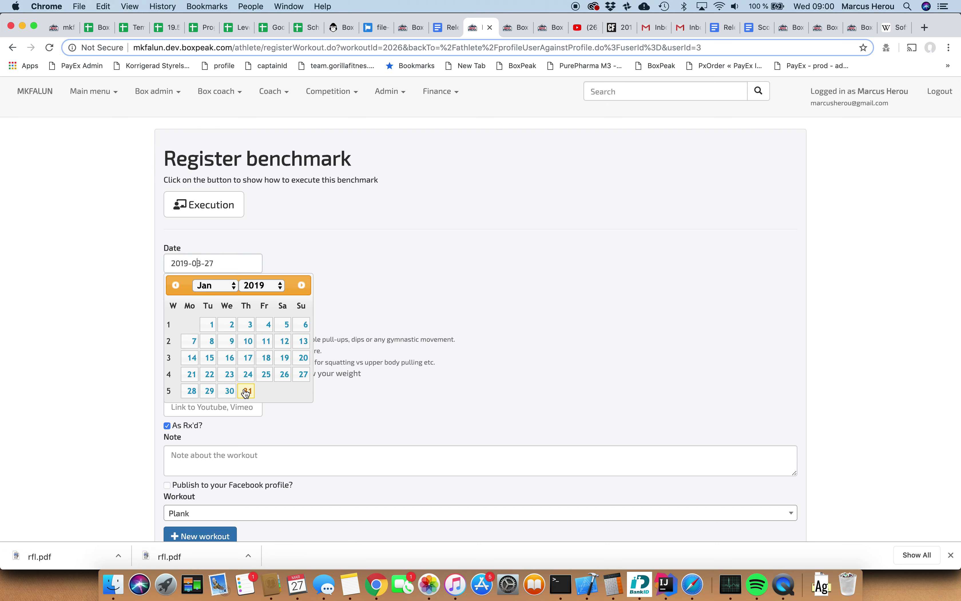
pyautogui.click(219, 330)
# - Enter 180 as the Plank result and save the benchmark
pyautogui.scroll(-3, 77, 294)
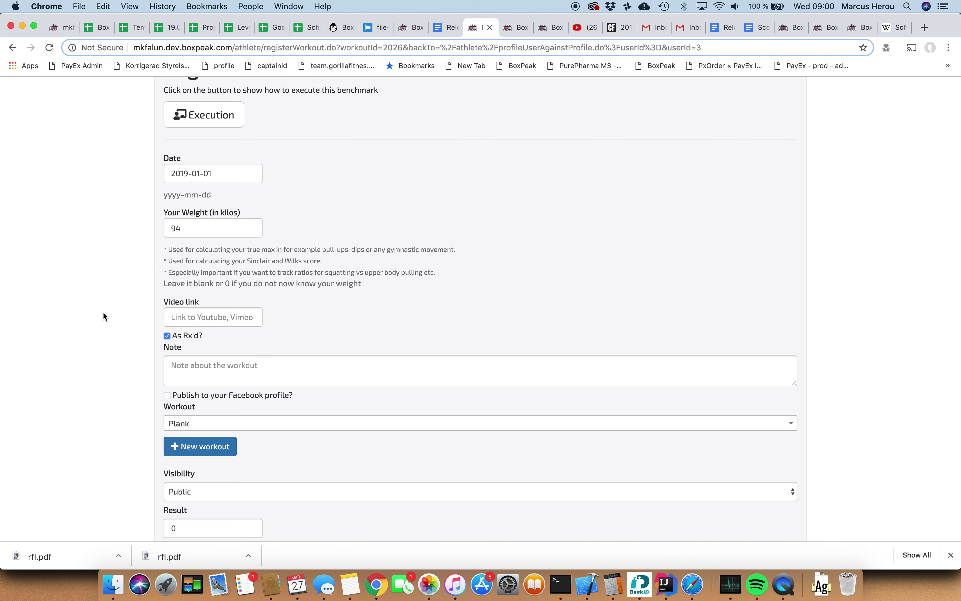
pyautogui.scroll(-5, 104, 311)
pyautogui.click(178, 388)
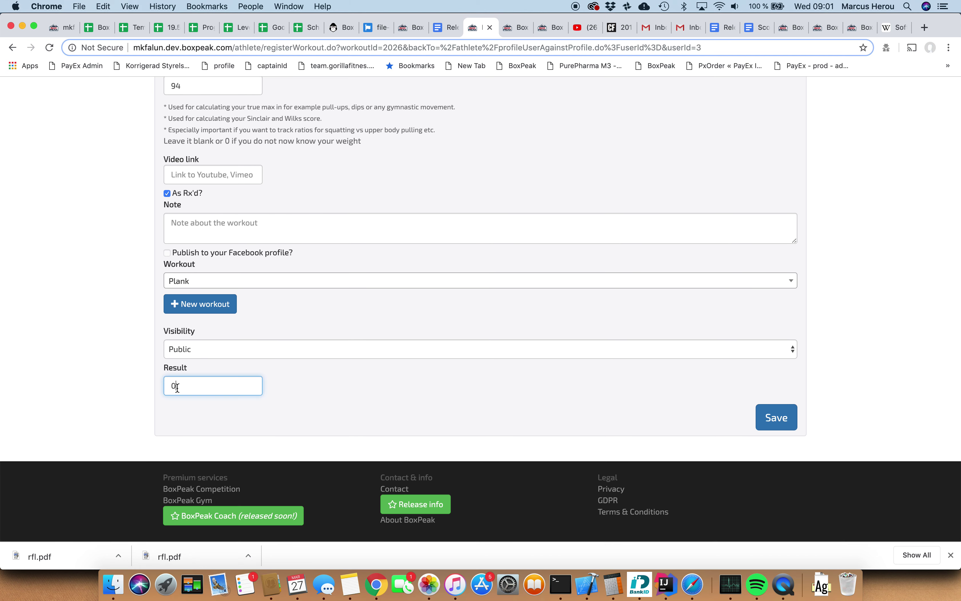
pyautogui.press('BackSpace')
pyautogui.write('90')
pyautogui.press('BackSpace')
pyautogui.press('BackSpace')
pyautogui.write('180')
pyautogui.click(334, 393)
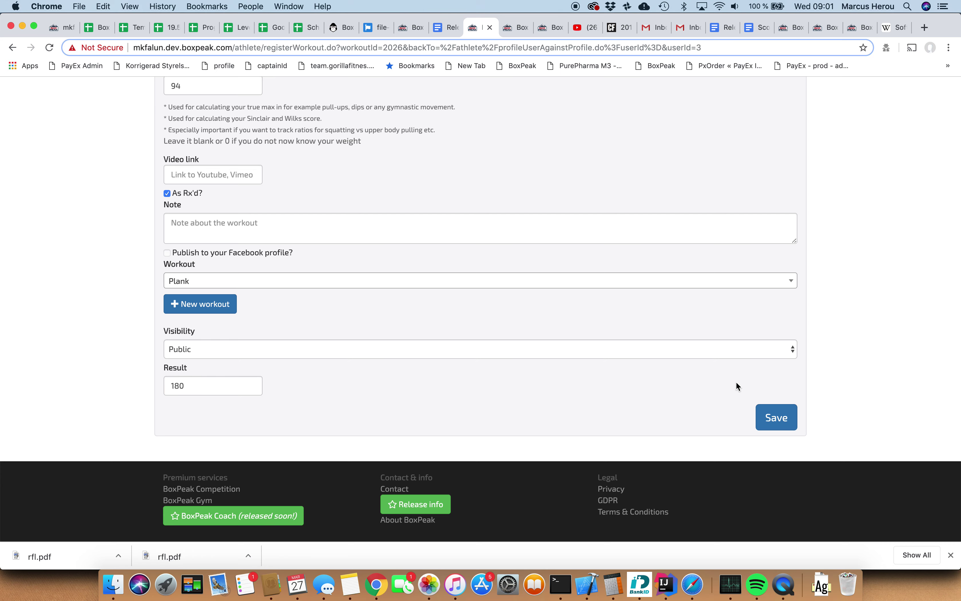
pyautogui.click(776, 416)
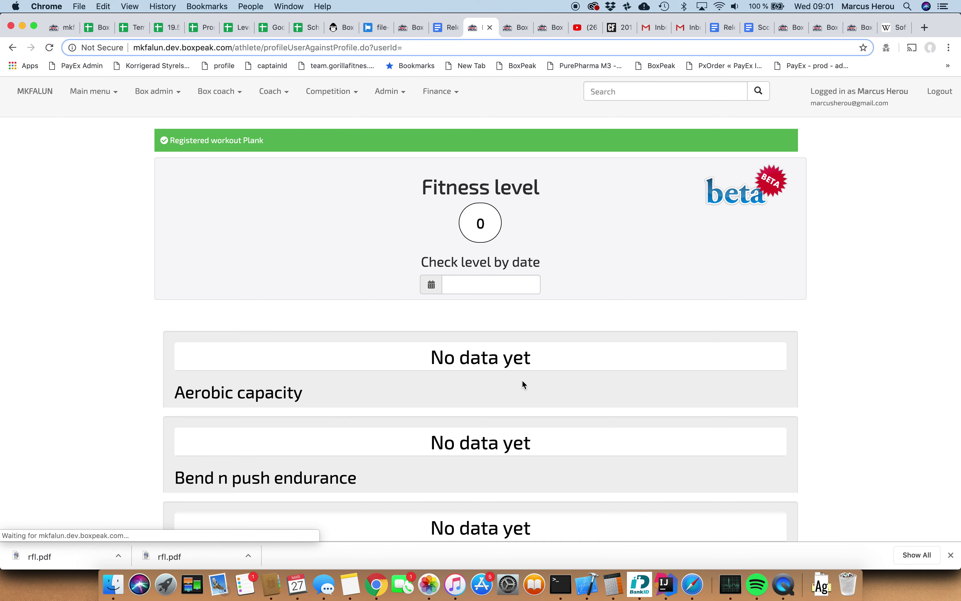
# - Open the test result registration for Plank shoulder taps from the suggested Gymnastics tests
pyautogui.scroll(-15, 298, 297)
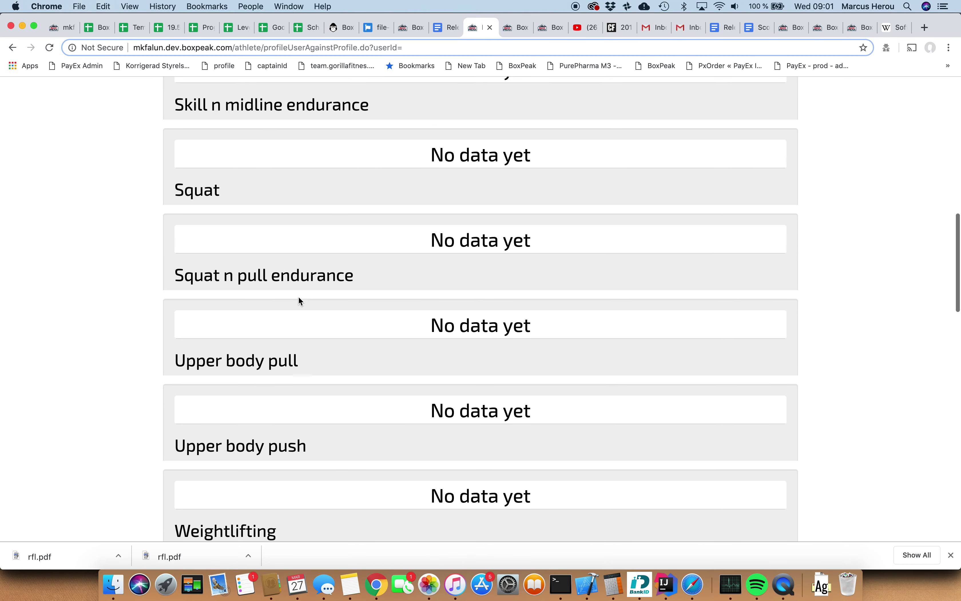
pyautogui.scroll(5, 298, 296)
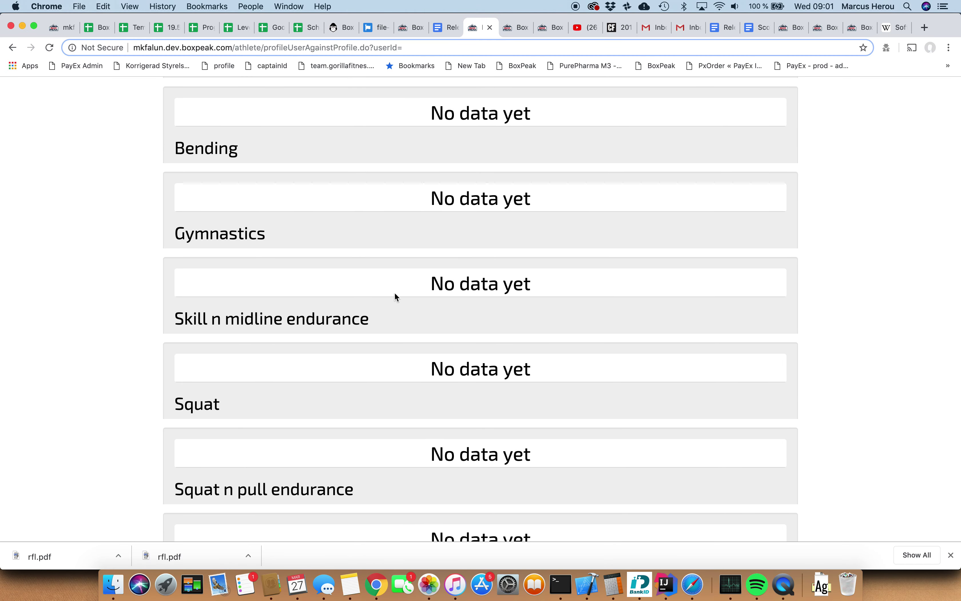
pyautogui.scroll(-10, 229, 363)
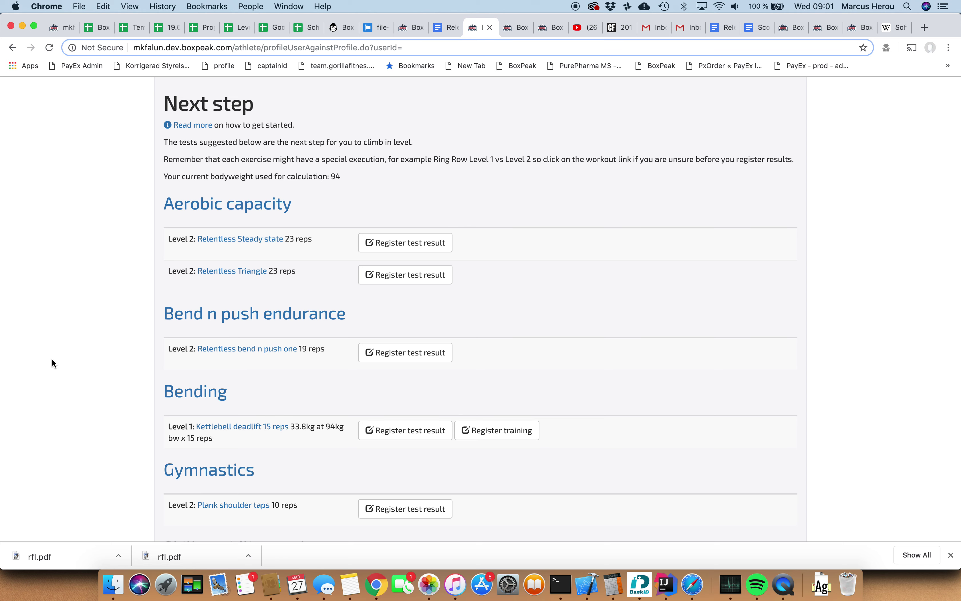
pyautogui.scroll(-5, 52, 360)
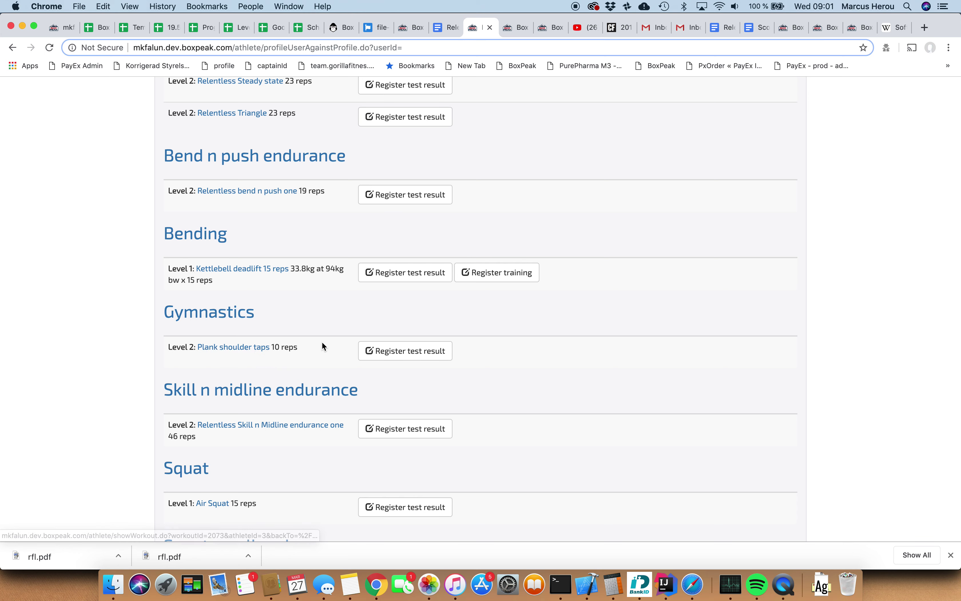
pyautogui.click(378, 351)
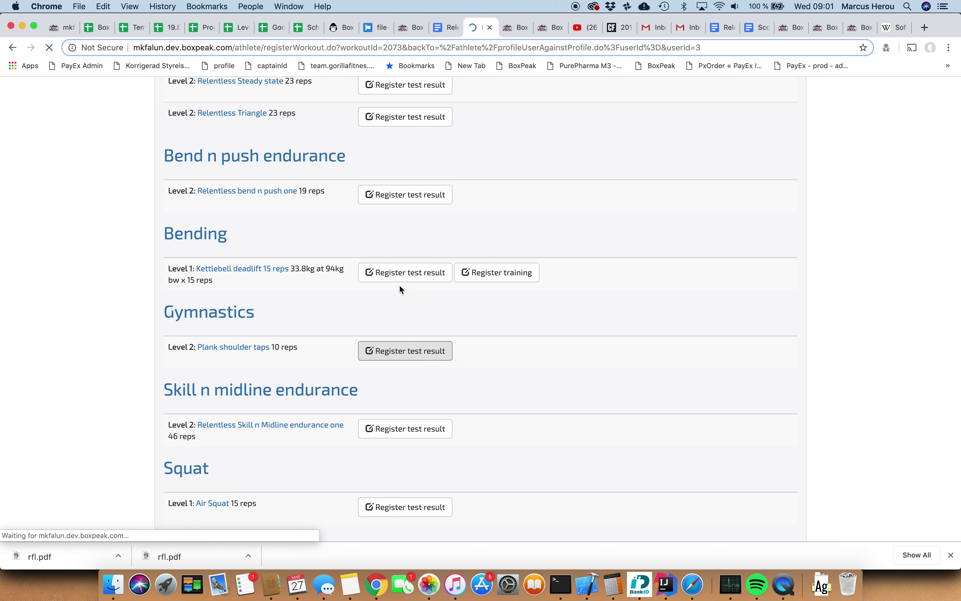
# - Set the reps for the Plank shoulder taps benchmark to 100
pyautogui.scroll(-6, 390, 270)
pyautogui.click(198, 387)
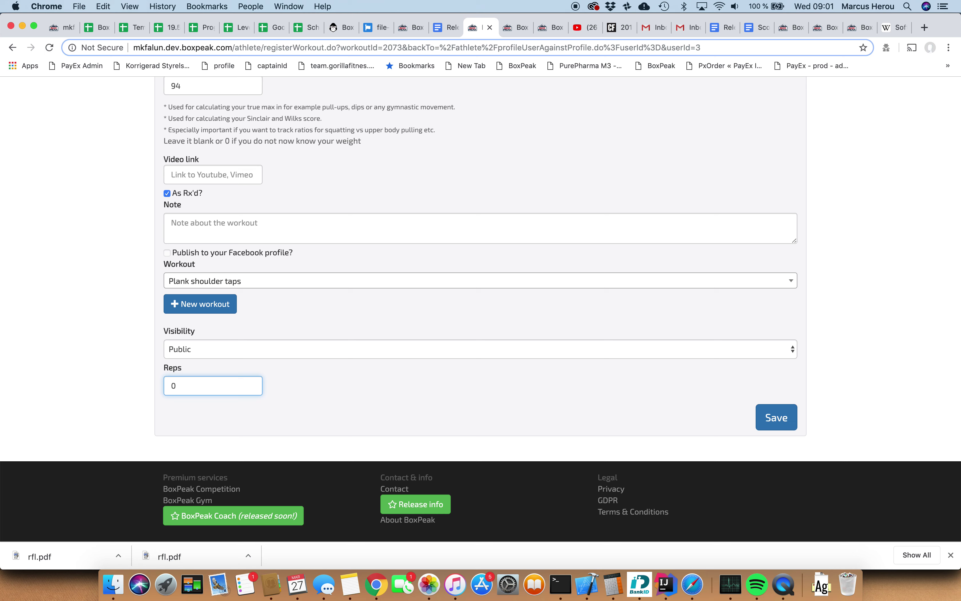
pyautogui.press('BackSpace')
pyautogui.write('300')
pyautogui.press('BackSpace')
pyautogui.press('BackSpace')
pyautogui.press('BackSpace')
pyautogui.write('100')
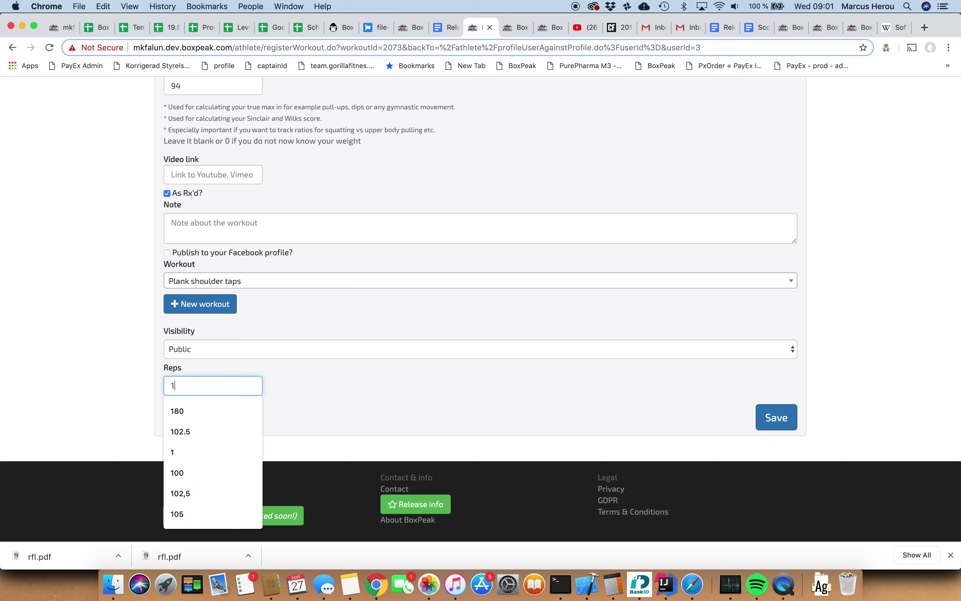
pyautogui.click(389, 420)
# - Set the Plank shoulder taps date to 2019-03-26 and save the benchmark
pyautogui.scroll(3, 194, 131)
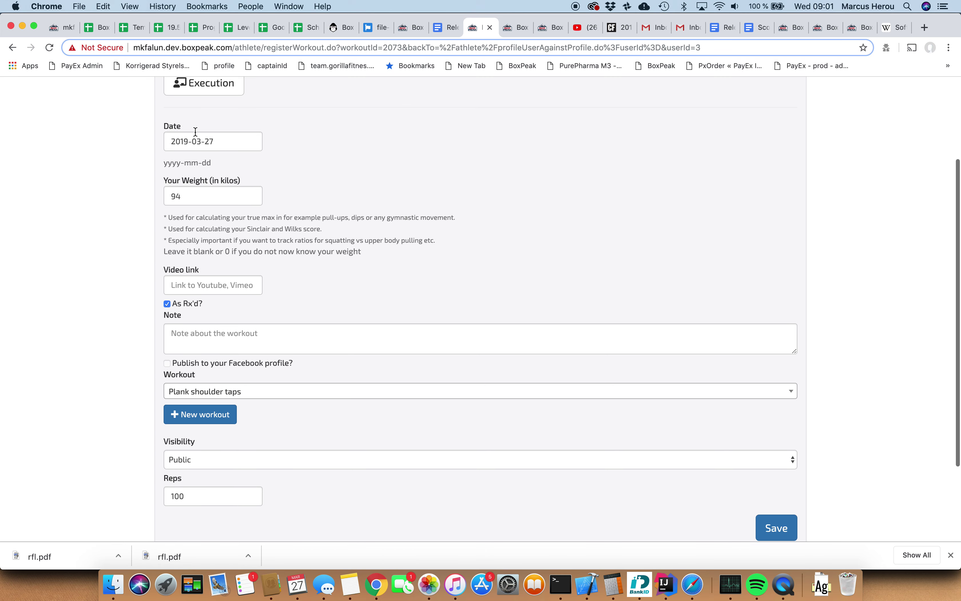
pyautogui.click(193, 143)
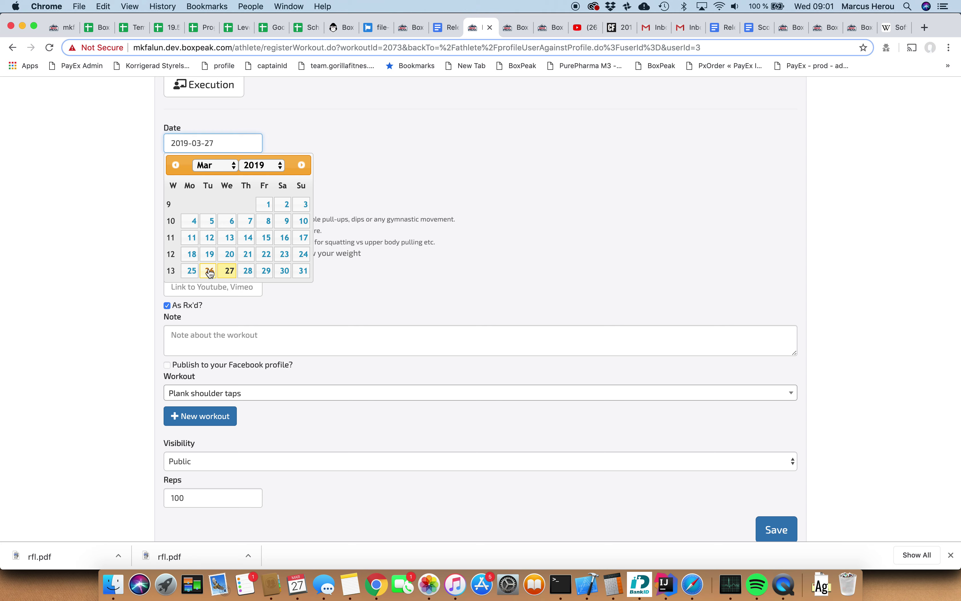
pyautogui.click(210, 271)
pyautogui.scroll(-3, 517, 439)
pyautogui.click(791, 424)
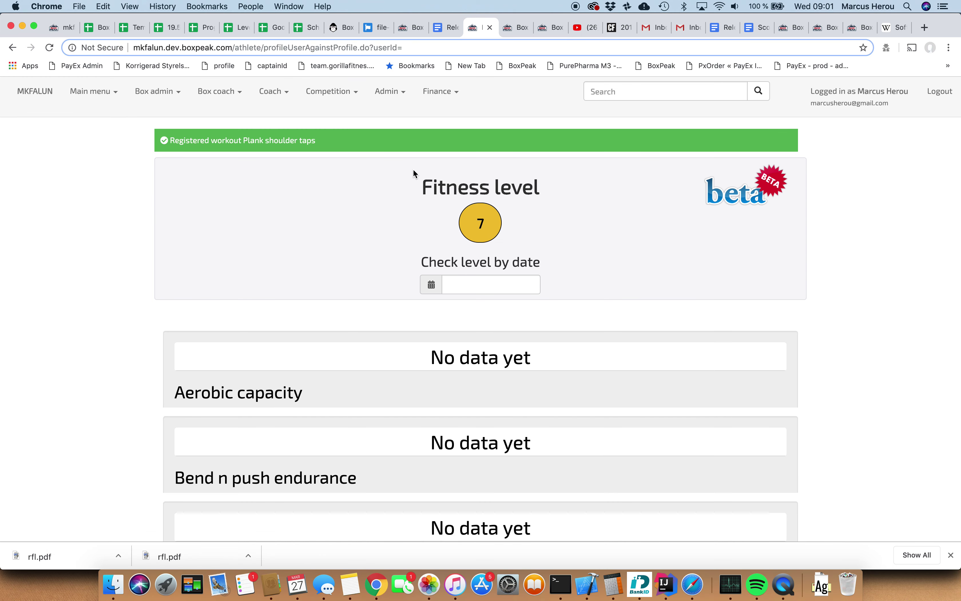
# - Open the Gymnastics category from the fitness level overview
pyautogui.scroll(-10, 343, 296)
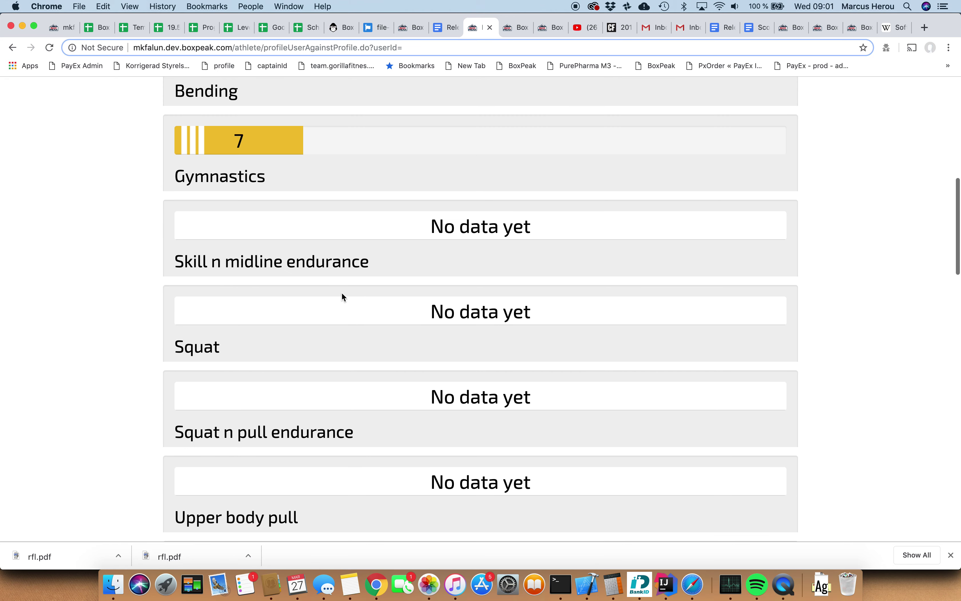
pyautogui.scroll(3, 342, 296)
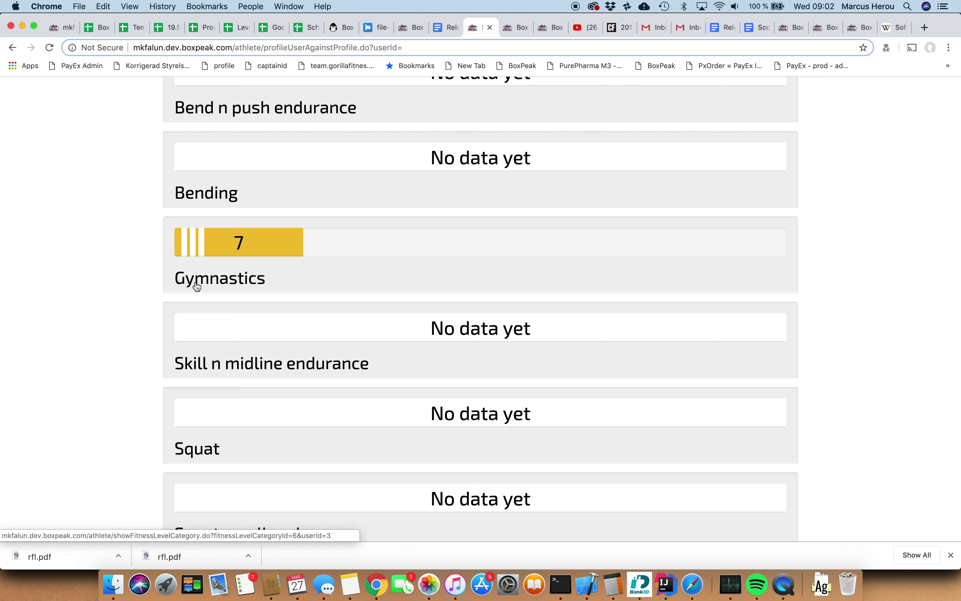
pyautogui.click(197, 283)
# - Open the test result registration for the Shoulder taps test listed under Level 8
pyautogui.scroll(-3, 301, 309)
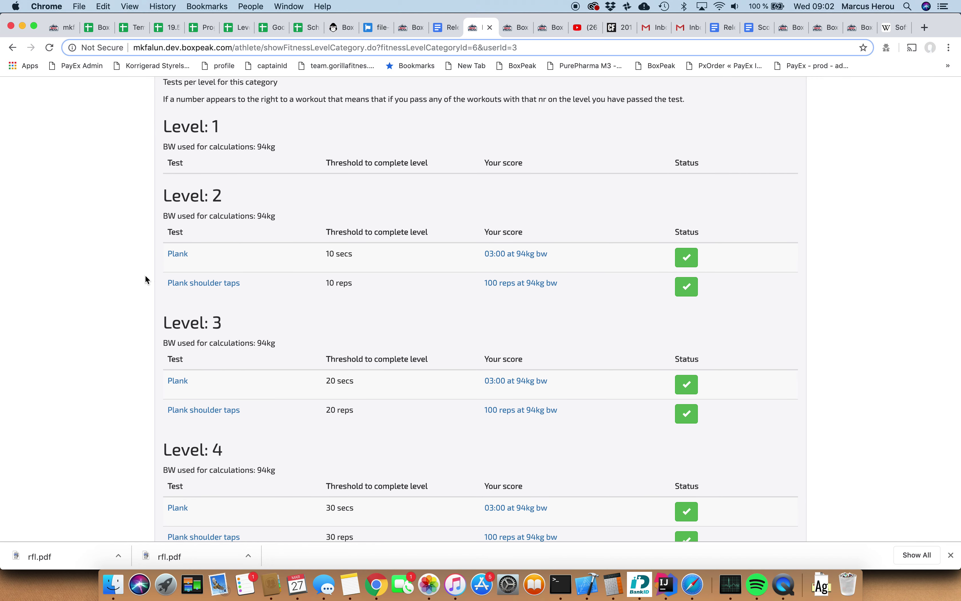
pyautogui.scroll(-15, 156, 302)
pyautogui.scroll(-2, 157, 304)
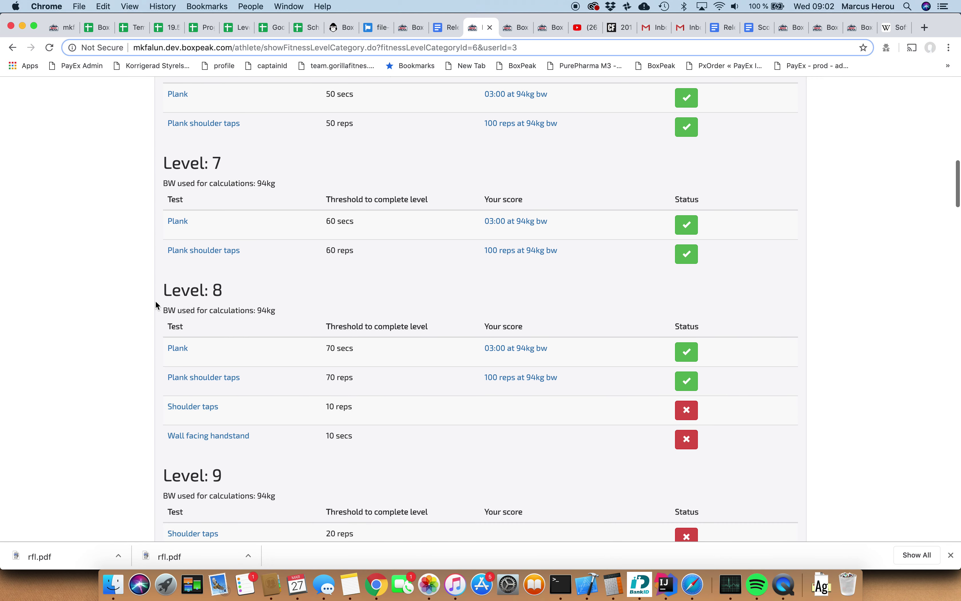
pyautogui.scroll(-3, 229, 389)
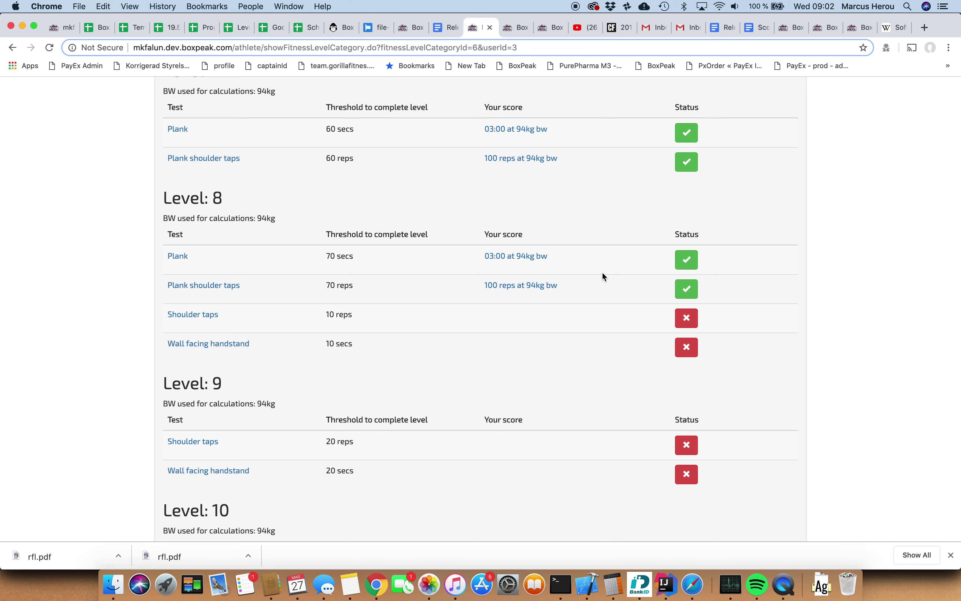
pyautogui.scroll(-2, 596, 270)
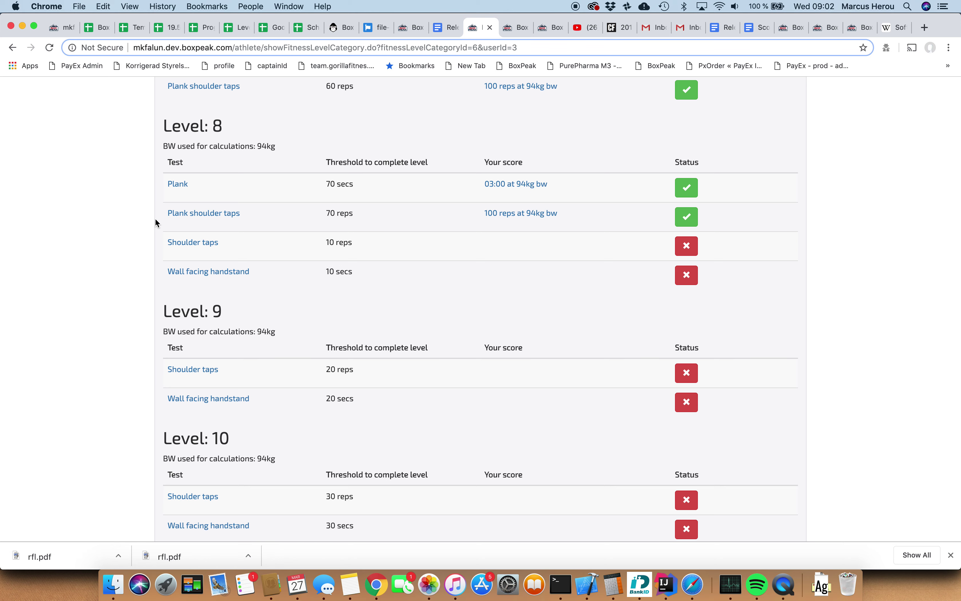
pyautogui.scroll(-2, 157, 222)
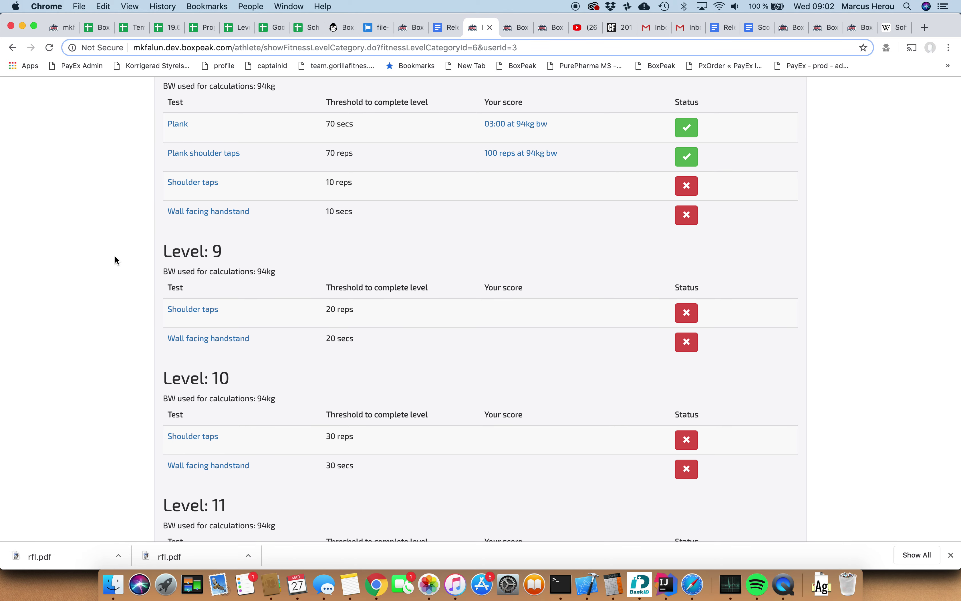
pyautogui.scroll(-2, 115, 256)
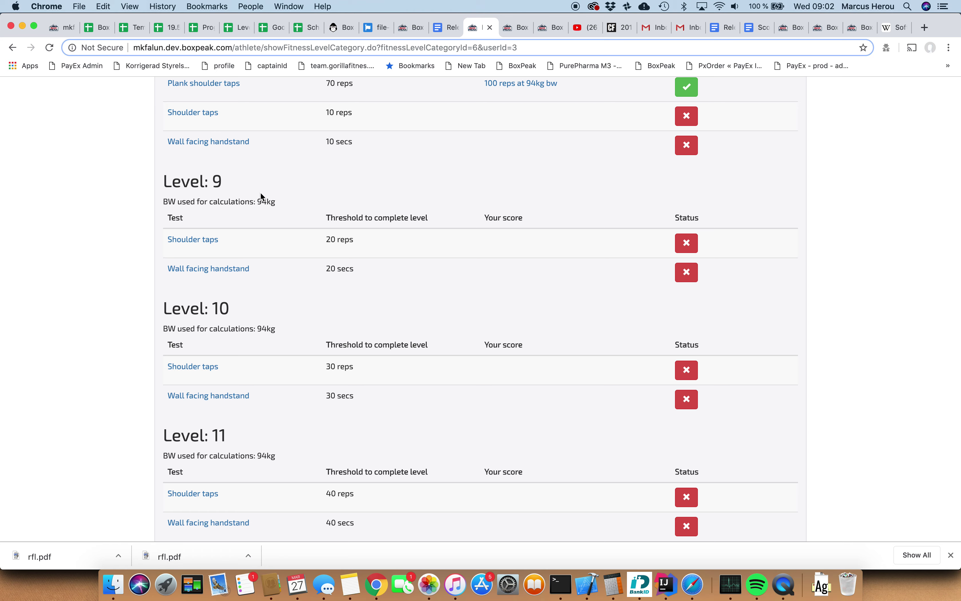
pyautogui.scroll(2, 261, 192)
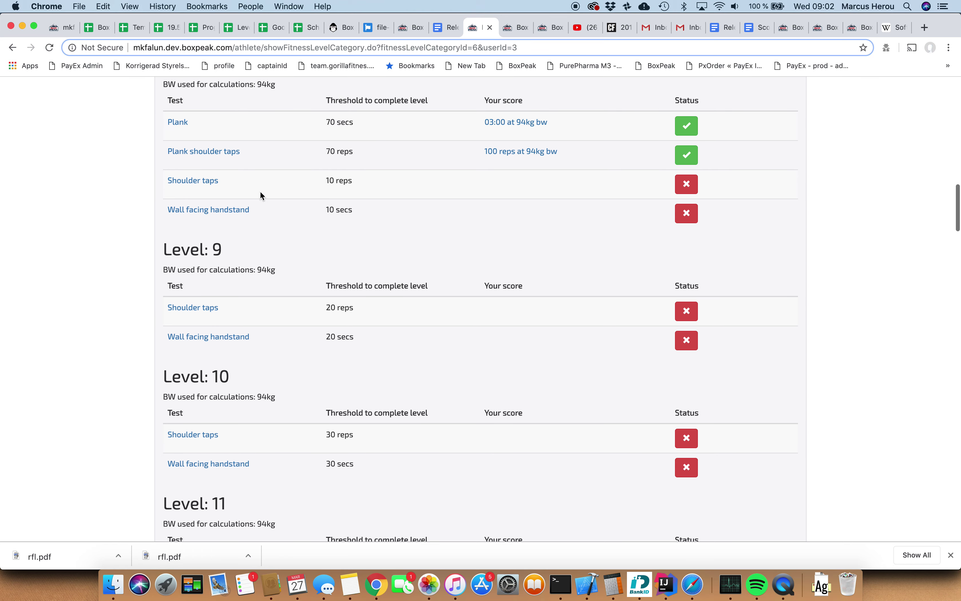
pyautogui.click(185, 182)
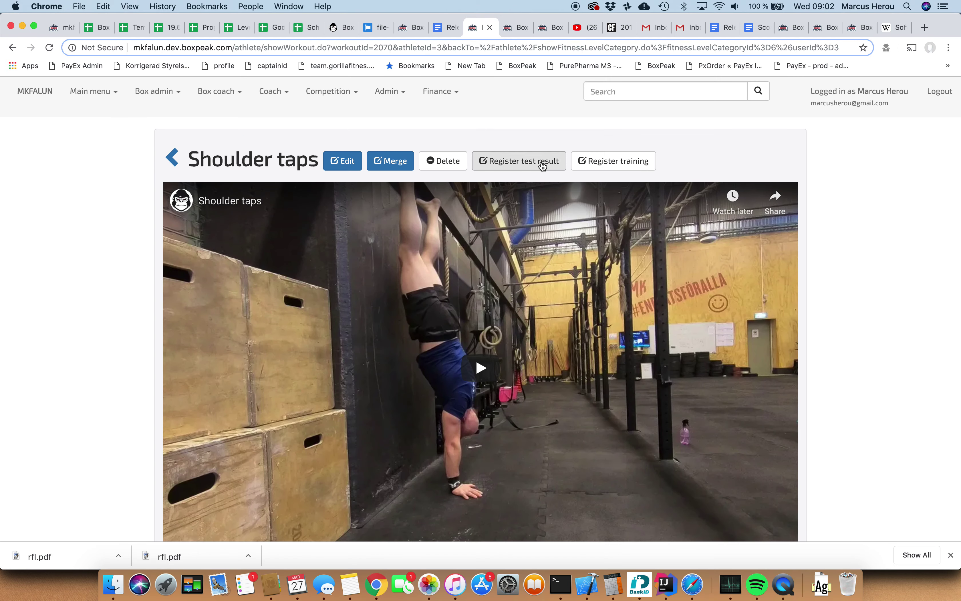
pyautogui.click(543, 166)
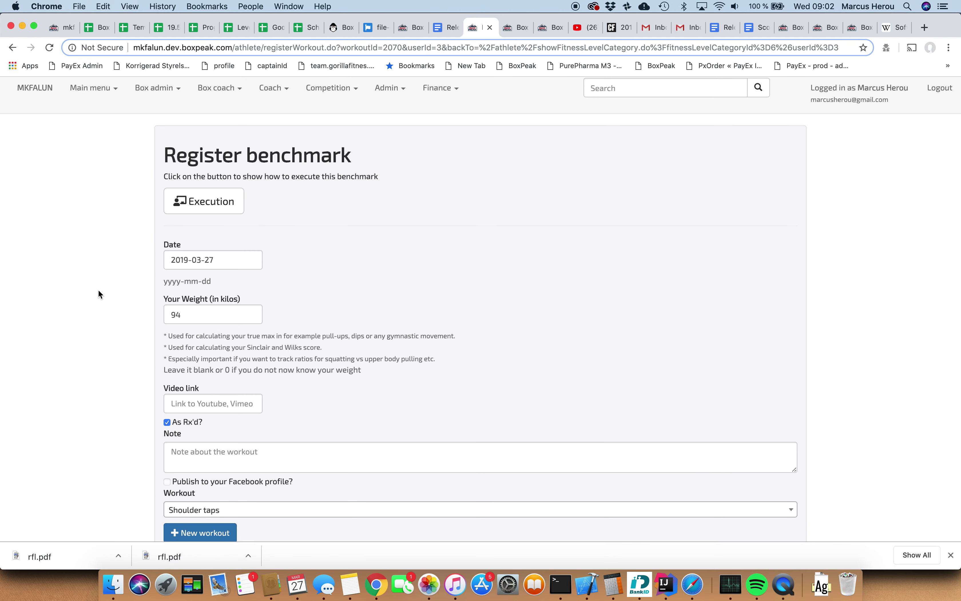
# - Set the reps for the Shoulder taps benchmark to 85
pyautogui.scroll(-6, 98, 294)
pyautogui.click(207, 388)
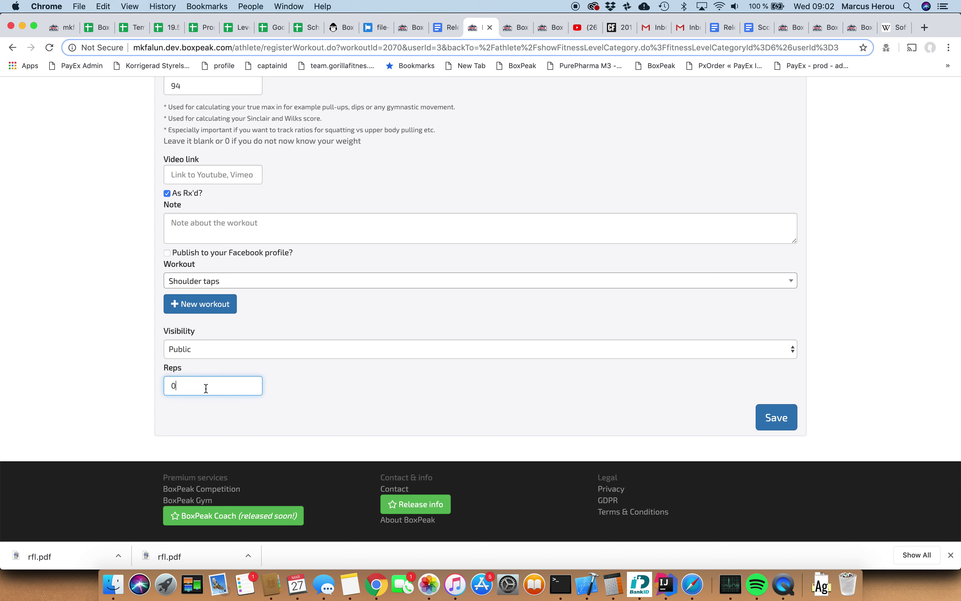
pyautogui.press('BackSpace')
pyautogui.write('85')
# - Set the Shoulder taps date to 2019-03-20 and save the benchmark
pyautogui.scroll(4, 189, 199)
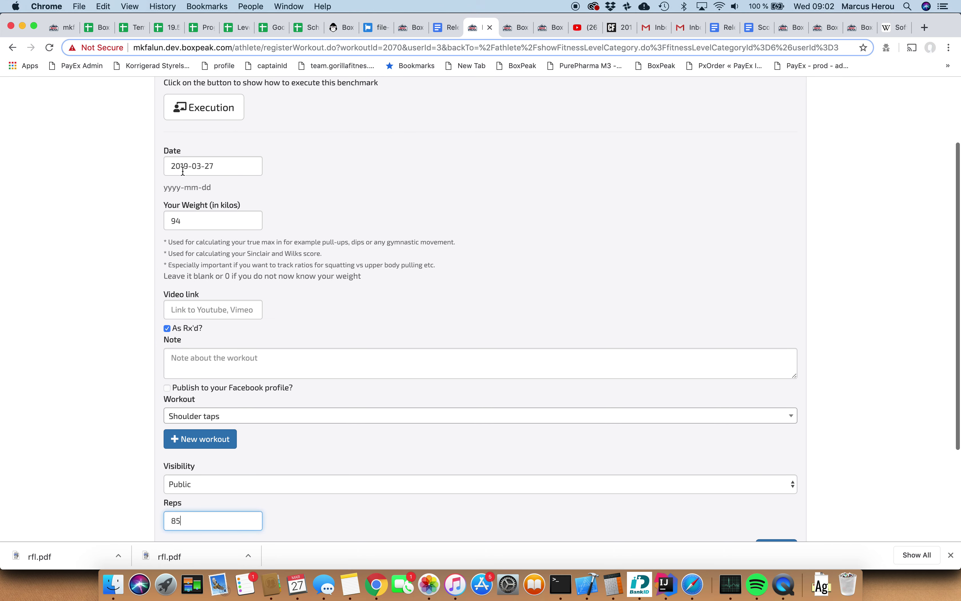
pyautogui.click(184, 166)
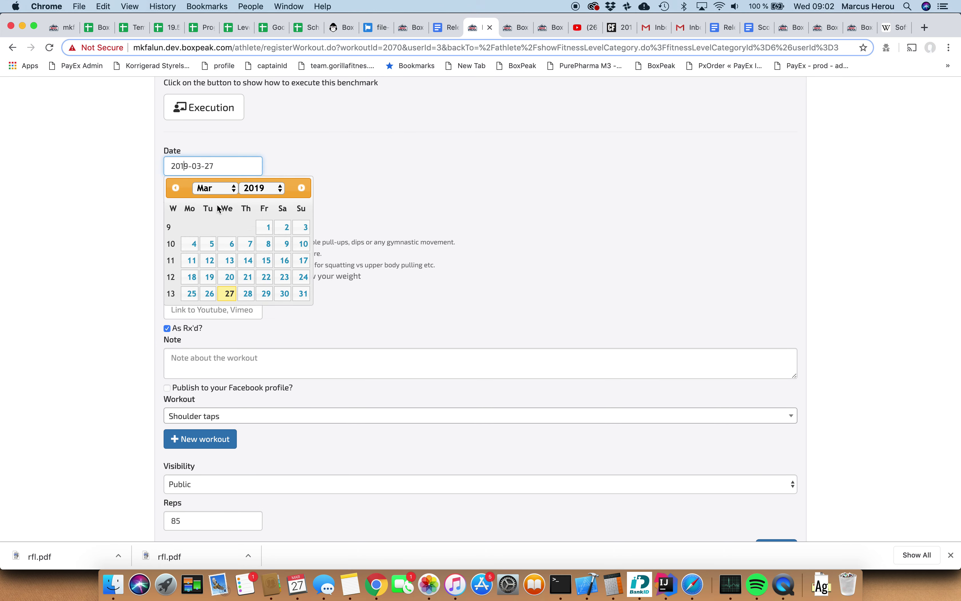
pyautogui.click(230, 277)
pyautogui.moveTo(164, 338); pyautogui.dragTo(545, 472)
pyautogui.scroll(-4, 543, 467)
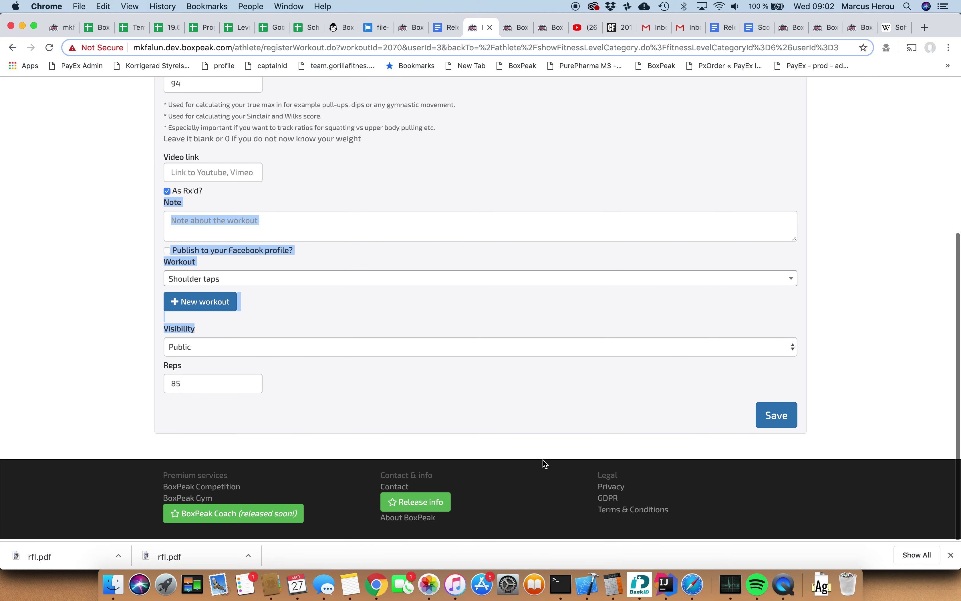
pyautogui.click(532, 438)
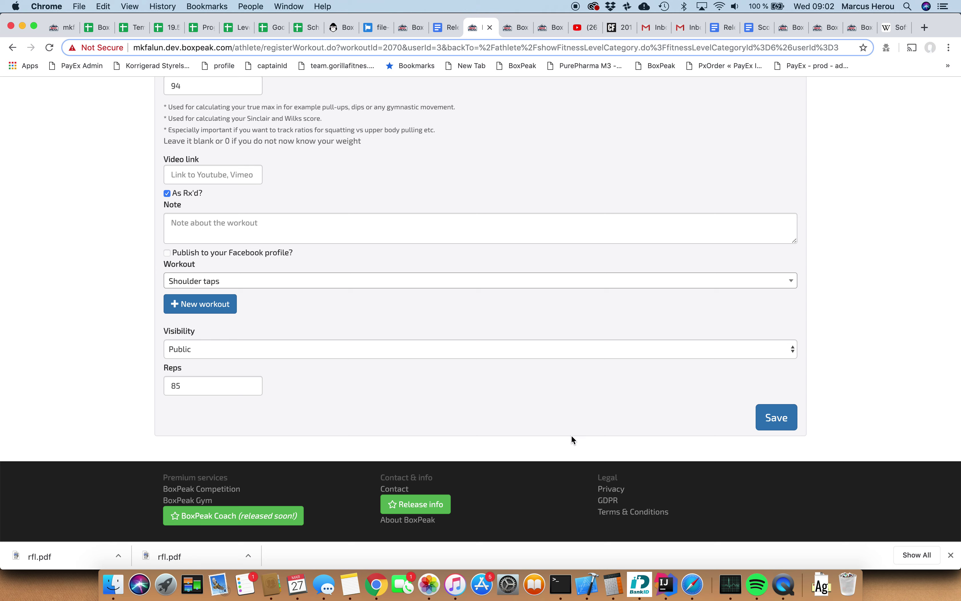
pyautogui.click(774, 422)
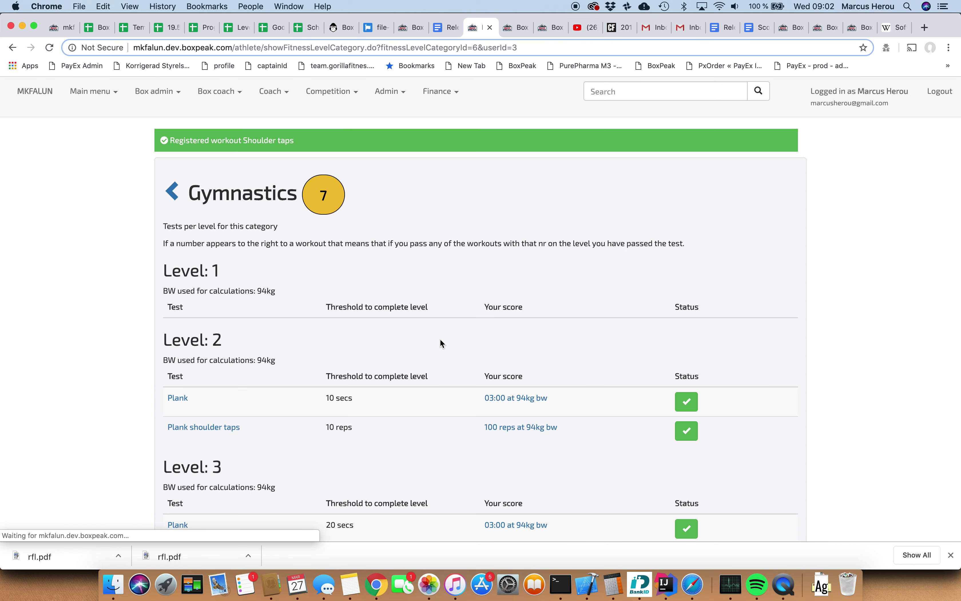
# - Open the test result registration for the Wall facing handstand test listed under Level 15
pyautogui.scroll(-20, 442, 342)
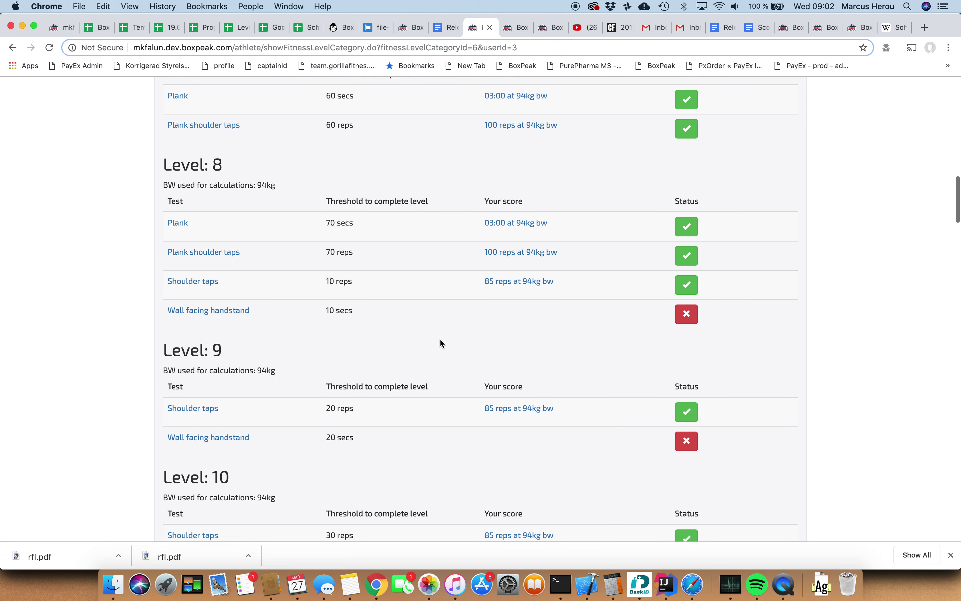
pyautogui.scroll(-12, 442, 342)
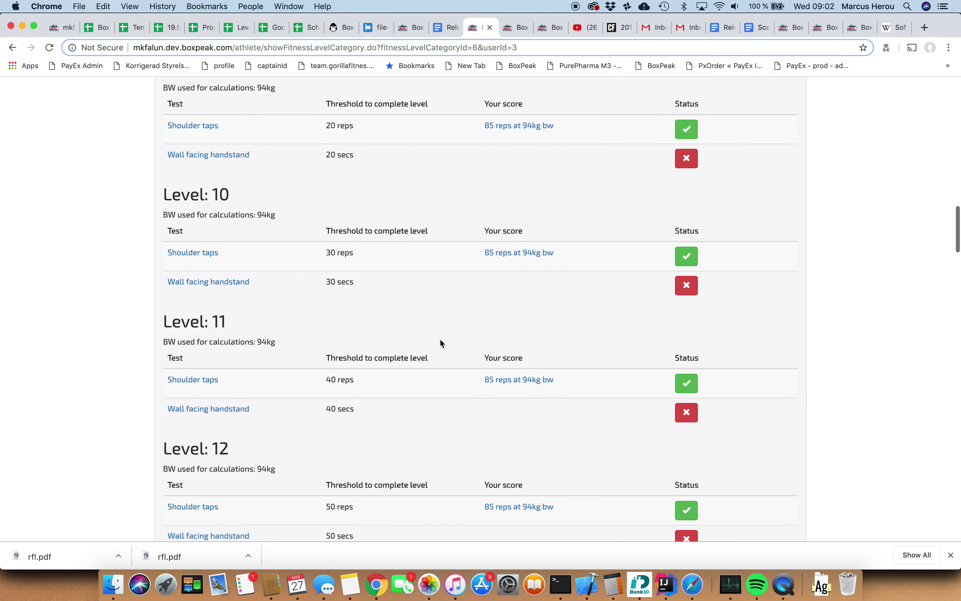
pyautogui.scroll(-10, 441, 342)
pyautogui.scroll(3, 407, 300)
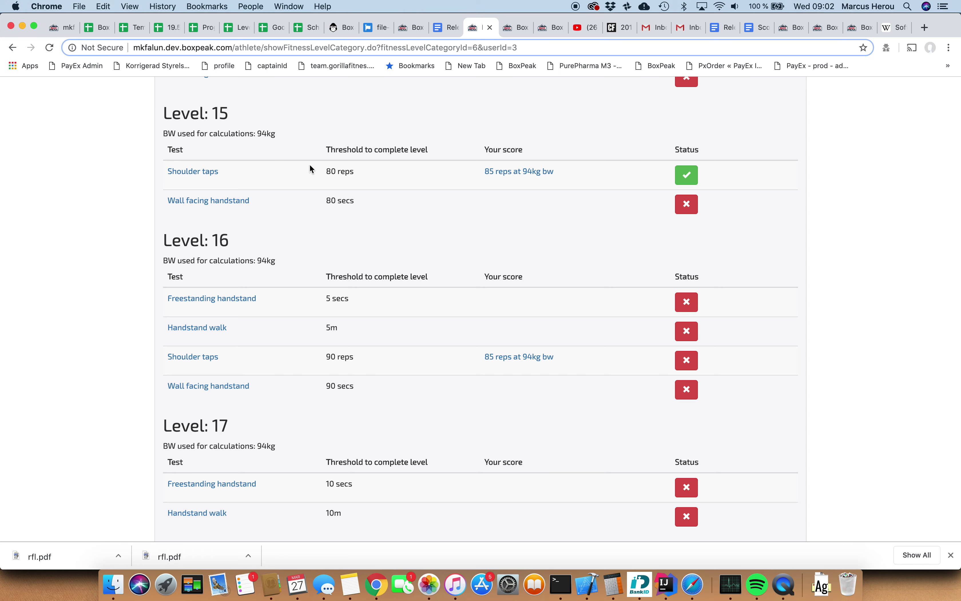
pyautogui.scroll(3, 325, 175)
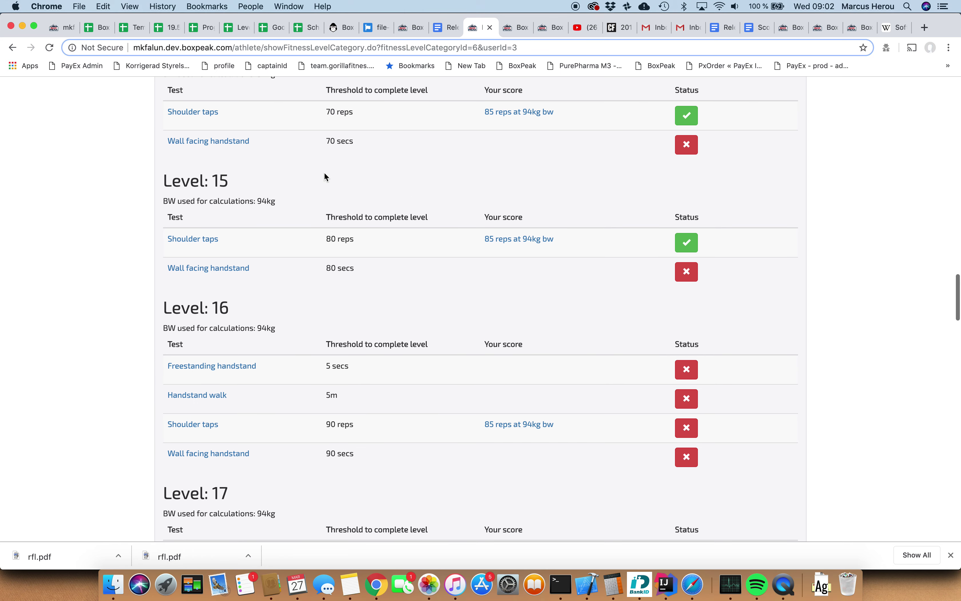
pyautogui.click(215, 270)
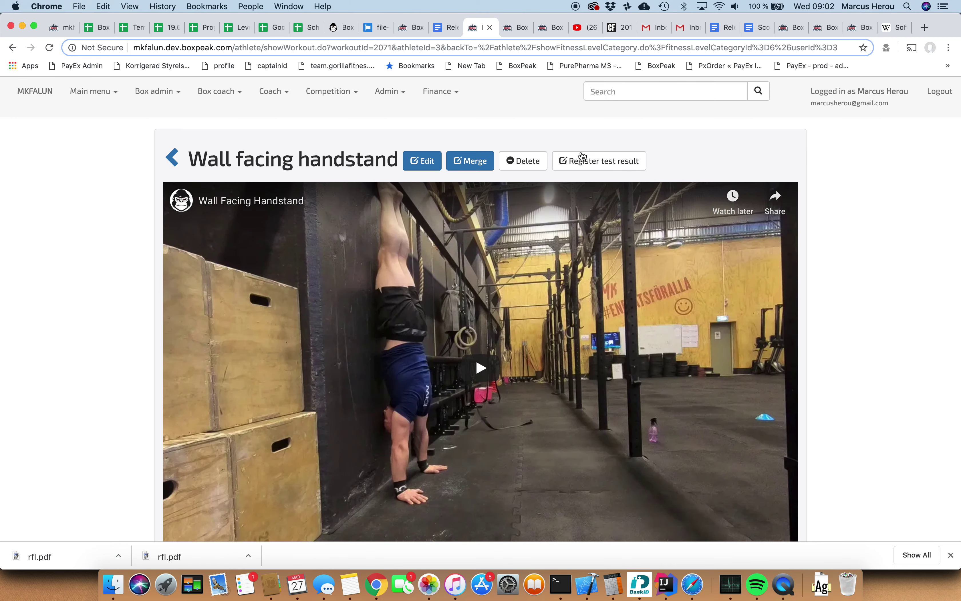
pyautogui.click(576, 161)
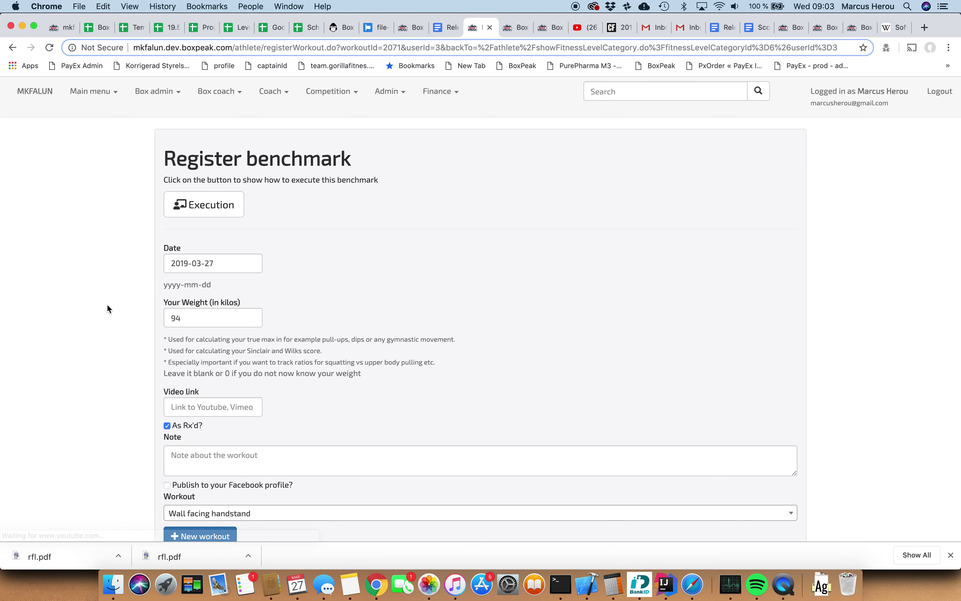
# - Set the result for the Wall facing handstand benchmark to 48
pyautogui.scroll(-5, 105, 334)
pyautogui.click(185, 394)
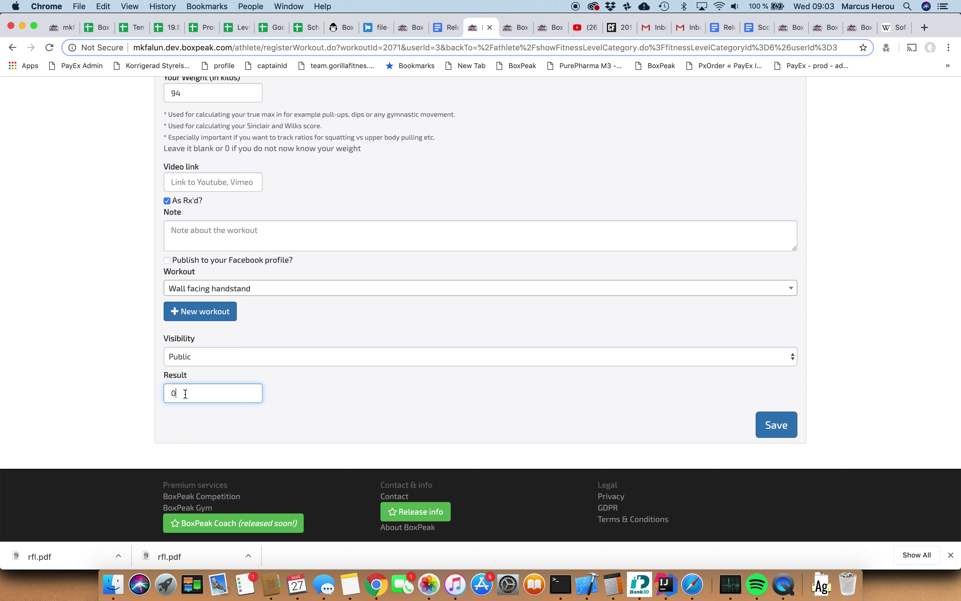
pyautogui.press('BackSpace')
pyautogui.write('48')
# - Set the Wall facing handstand date to 2019-03-27 and save the benchmark
pyautogui.scroll(5, 88, 320)
pyautogui.click(220, 242)
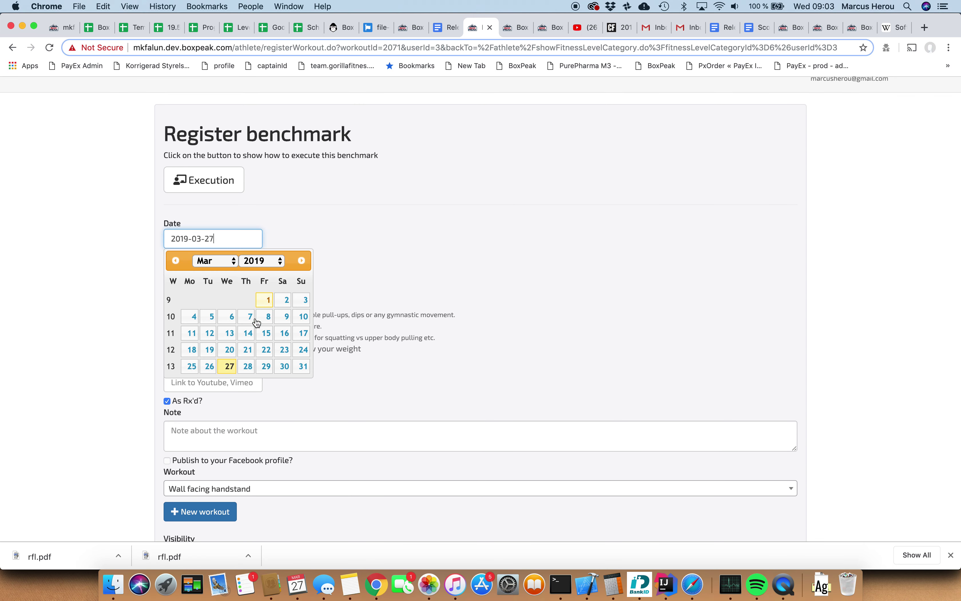
pyautogui.click(230, 363)
pyautogui.scroll(-10, 397, 314)
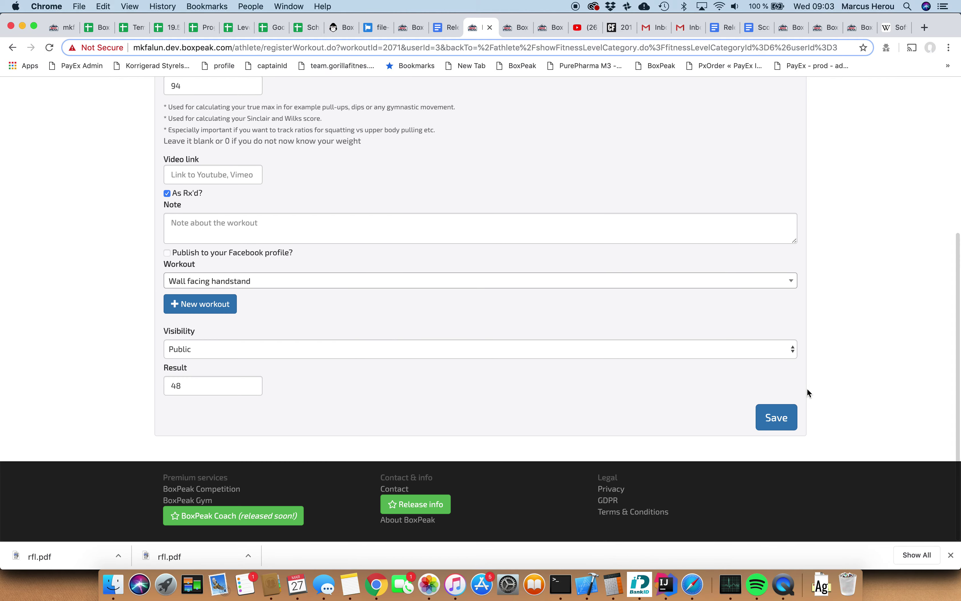
pyautogui.click(778, 425)
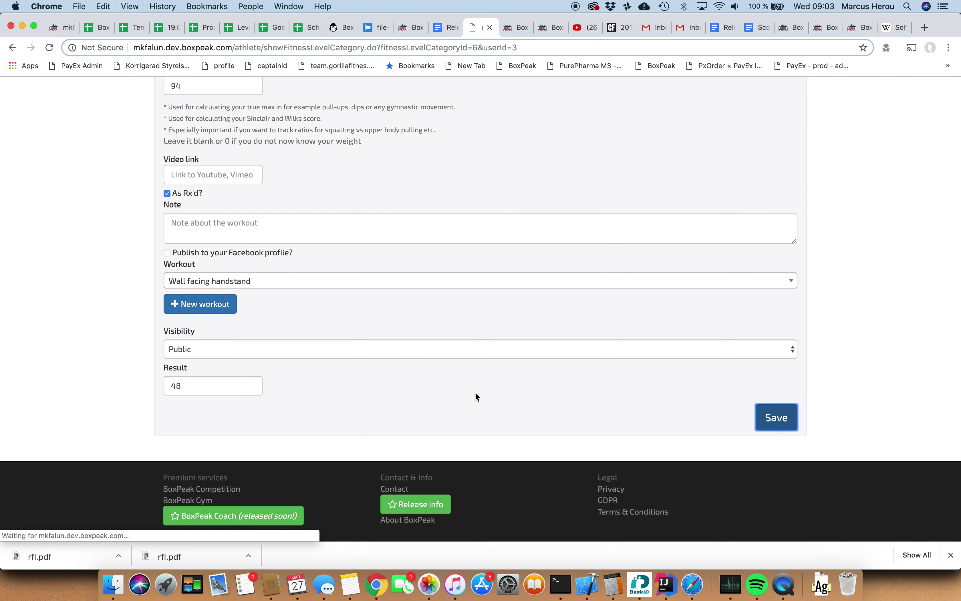
# - Examine the test statuses around Gymnastics Level 12 and return to the fitness level overview to check the Gymnastics level
pyautogui.scroll(-15, 370, 230)
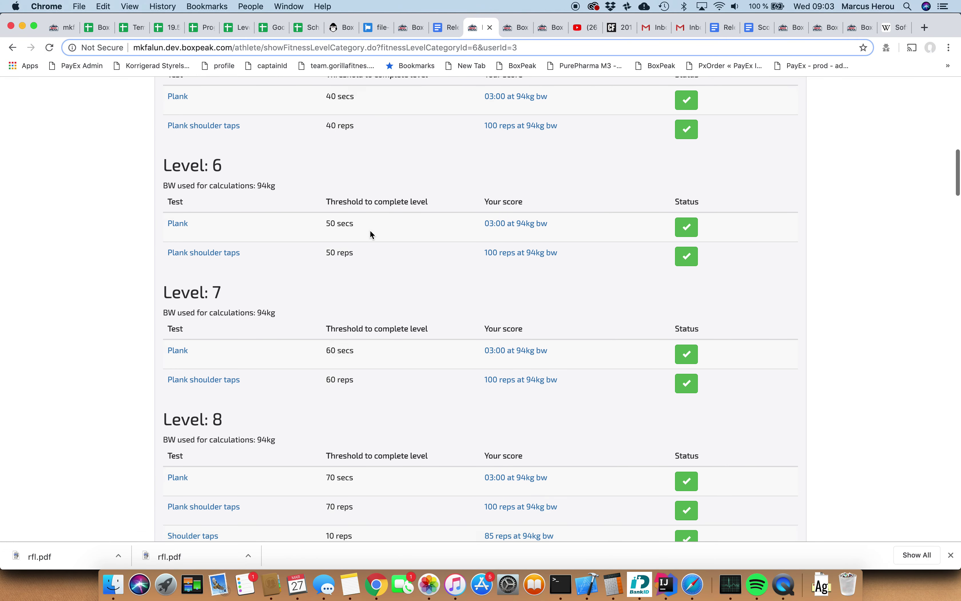
pyautogui.scroll(-20, 370, 232)
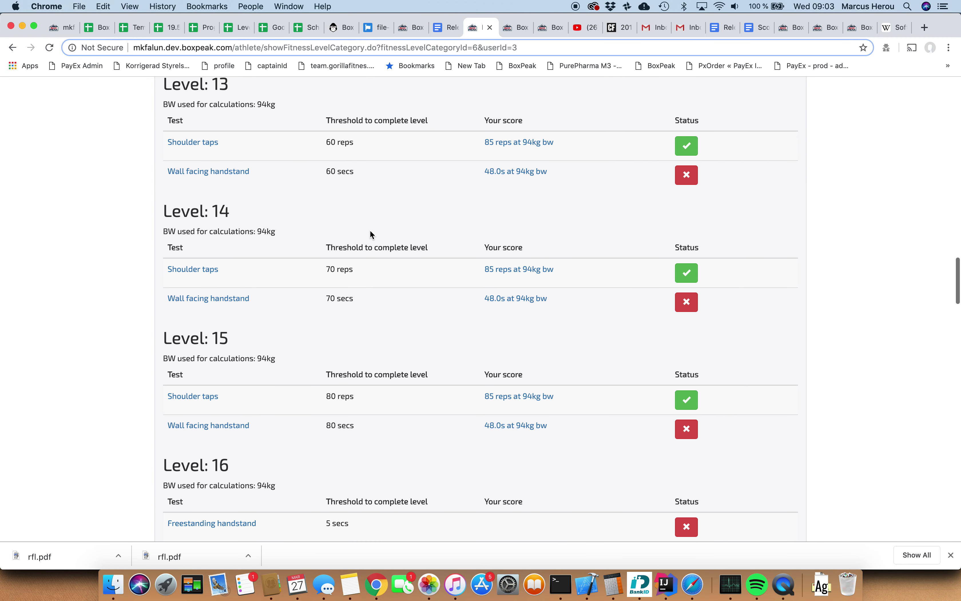
pyautogui.scroll(10, 370, 230)
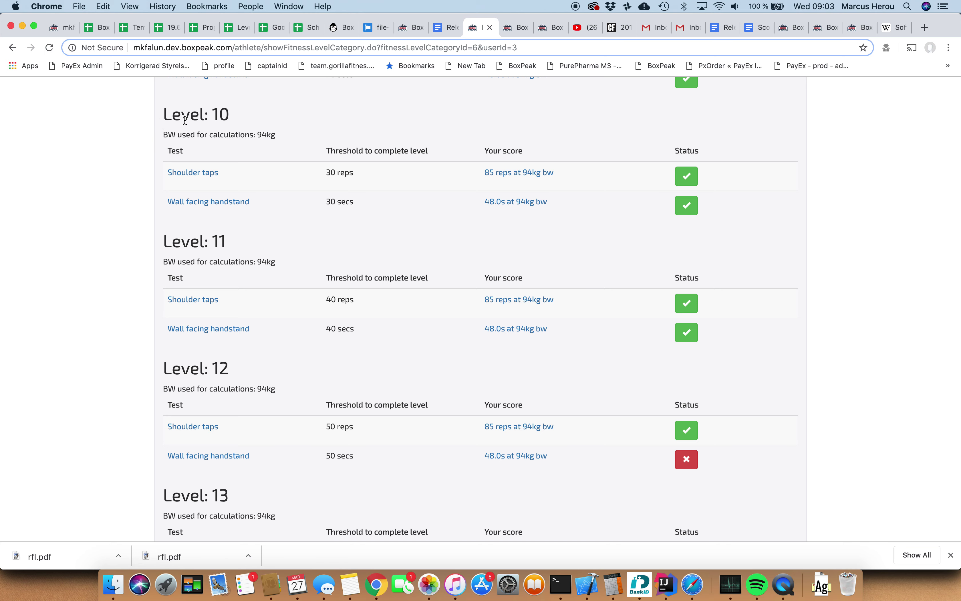
pyautogui.scroll(-3, 359, 285)
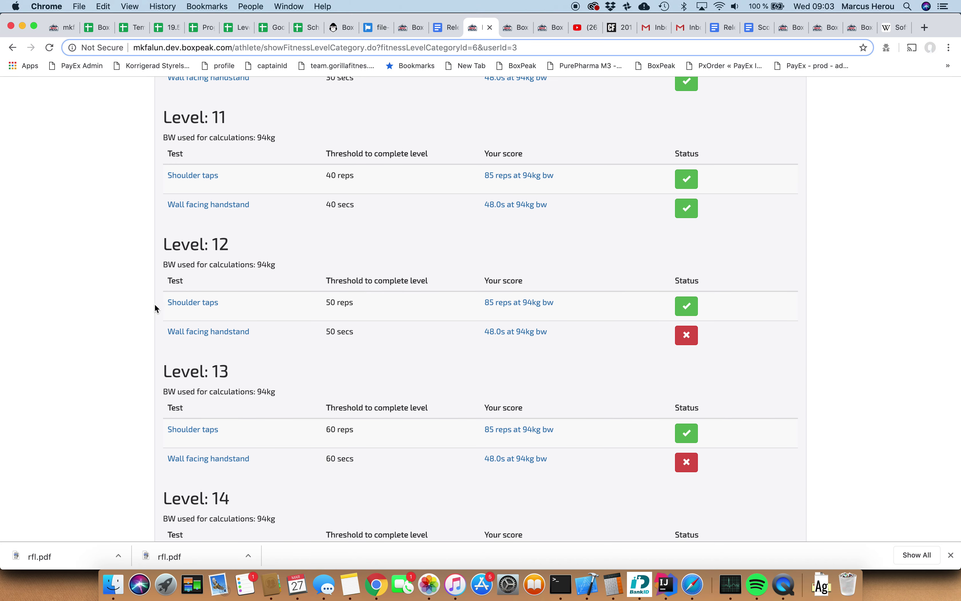
pyautogui.moveTo(151, 329); pyautogui.dragTo(329, 349)
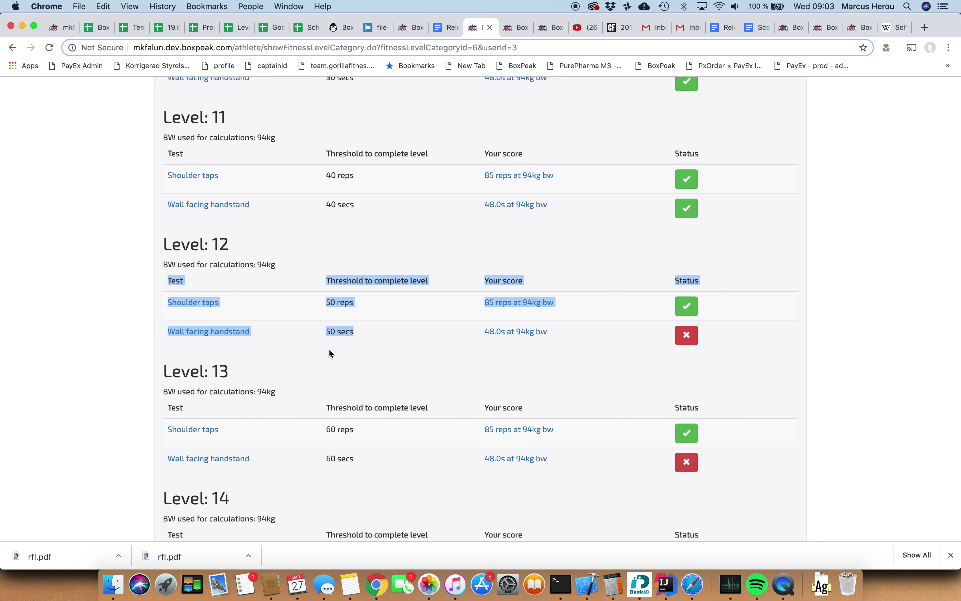
pyautogui.click(301, 344)
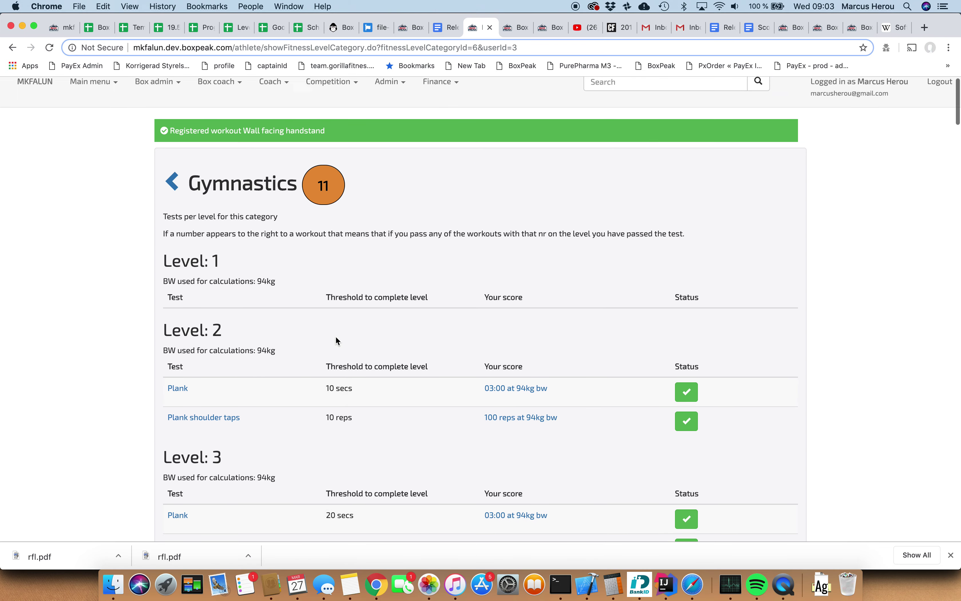
pyautogui.click(170, 186)
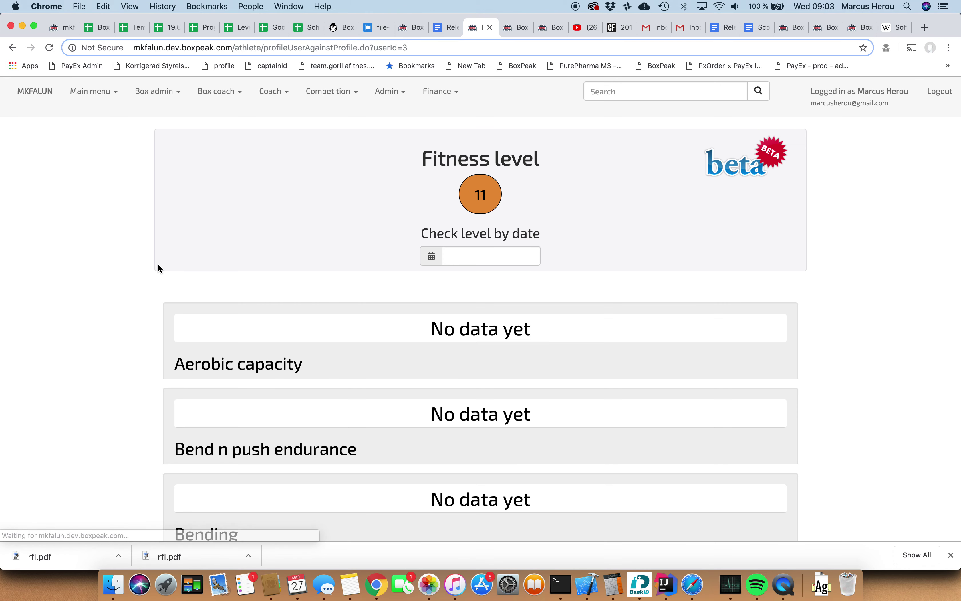
pyautogui.scroll(-5, 88, 334)
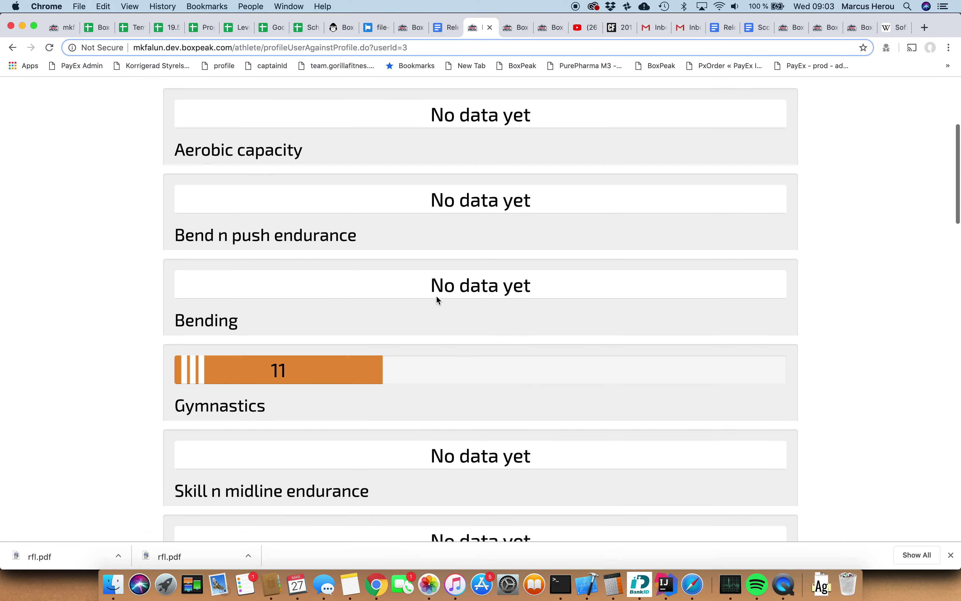
# - Open the Bend n push endurance category and examine its tests and rep thresholds from Level 1 up to Level 15
pyautogui.click(238, 239)
pyautogui.scroll(-6, 411, 331)
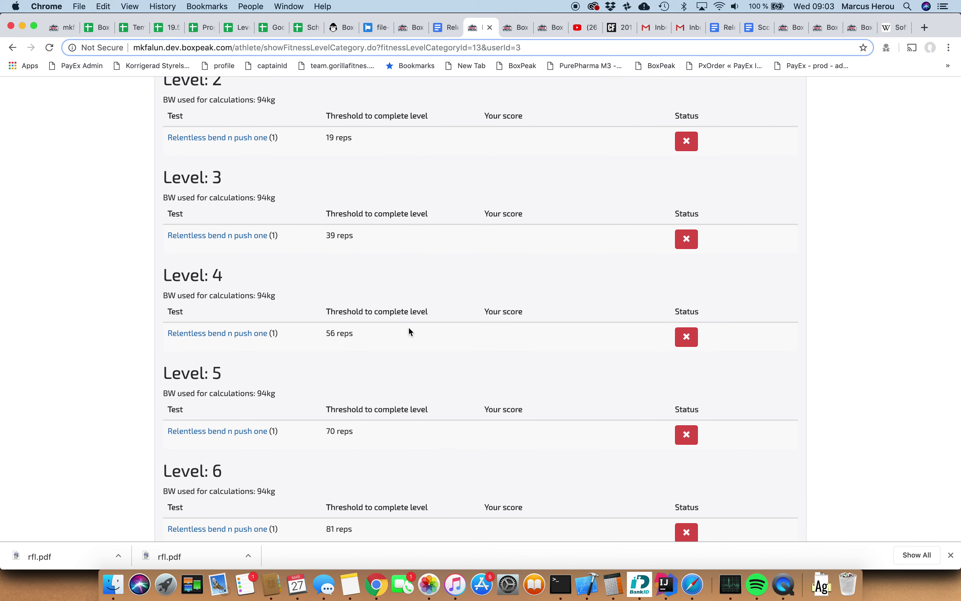
pyautogui.scroll(6, 411, 332)
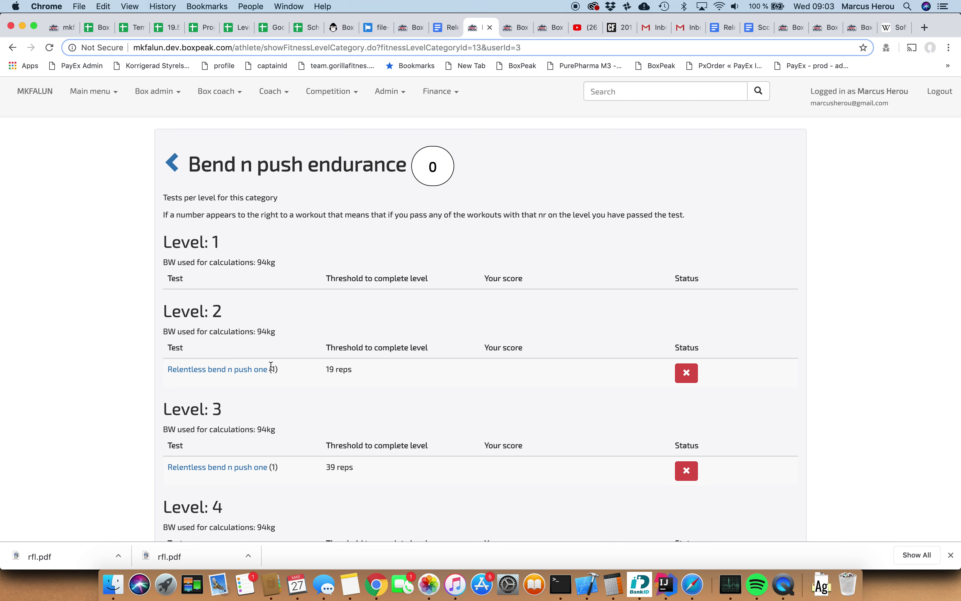
pyautogui.moveTo(270, 367); pyautogui.dragTo(278, 370)
pyautogui.scroll(-15, 291, 377)
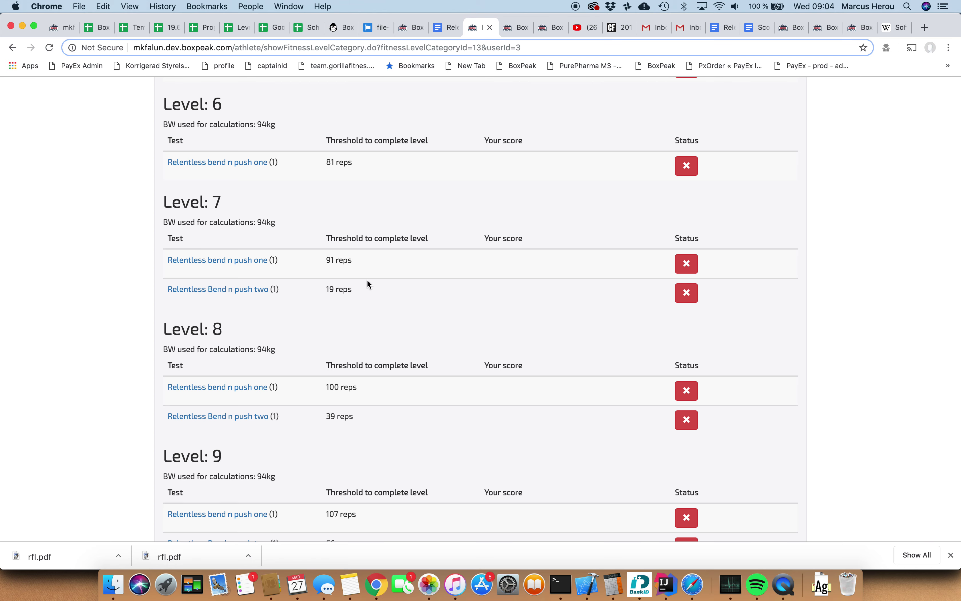
pyautogui.scroll(-1, 368, 284)
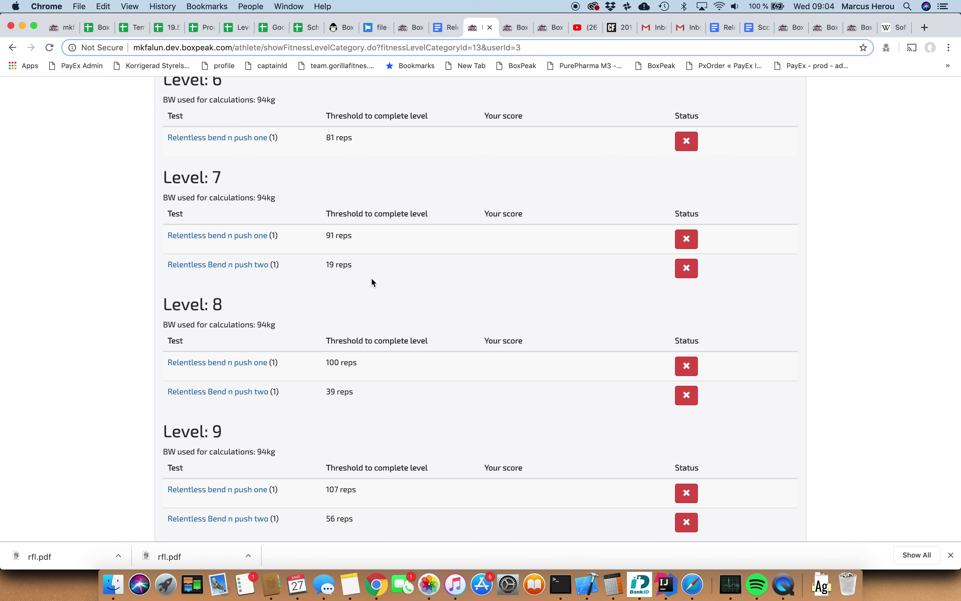
pyautogui.scroll(-3, 373, 282)
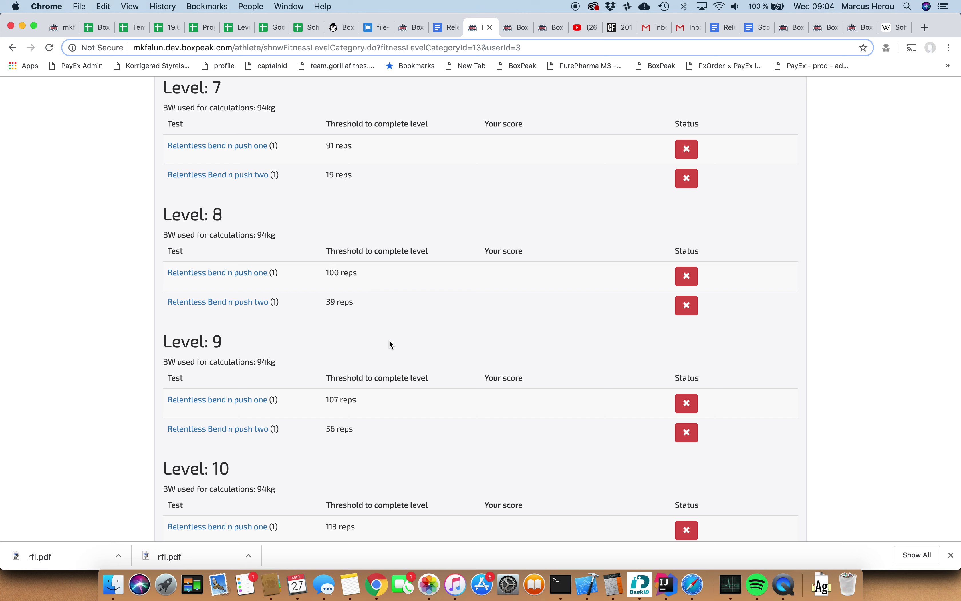
pyautogui.scroll(-10, 360, 330)
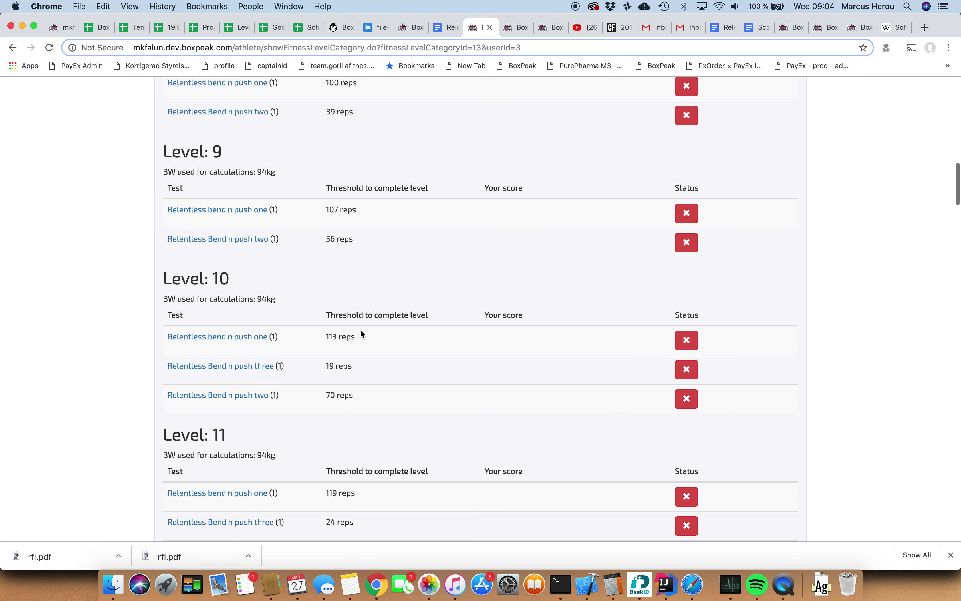
pyautogui.scroll(-2, 360, 332)
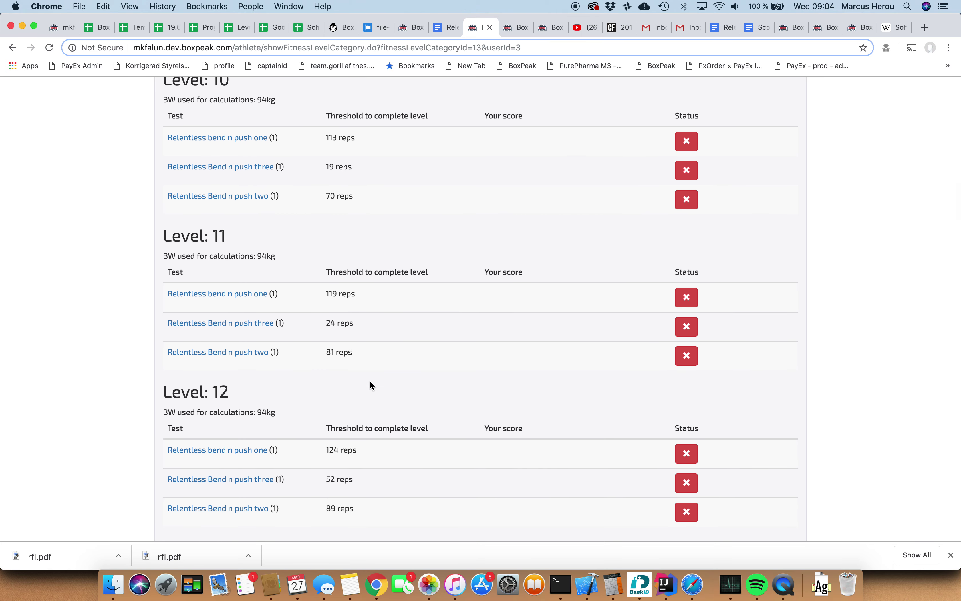
pyautogui.scroll(-1, 370, 382)
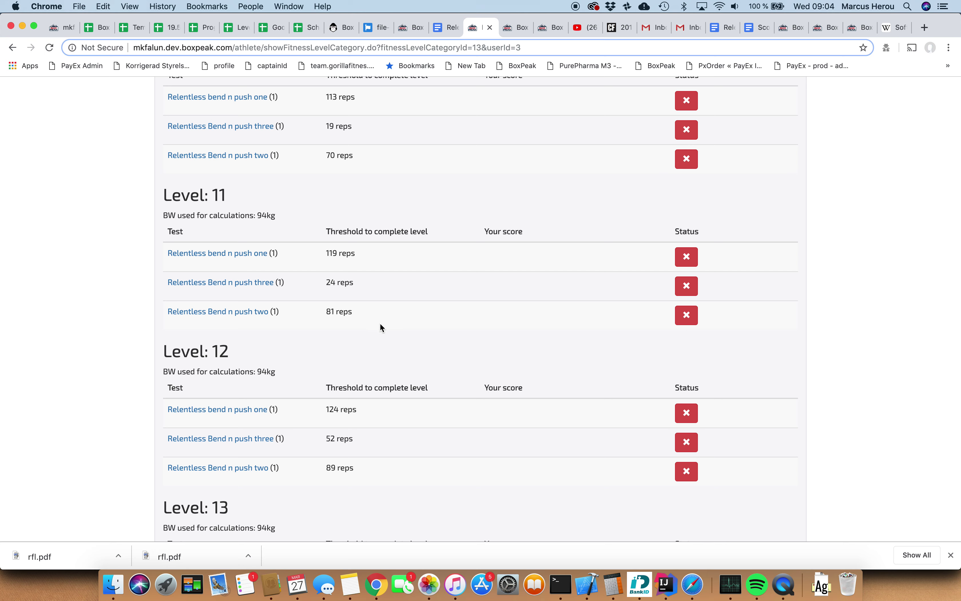
pyautogui.scroll(-4, 370, 317)
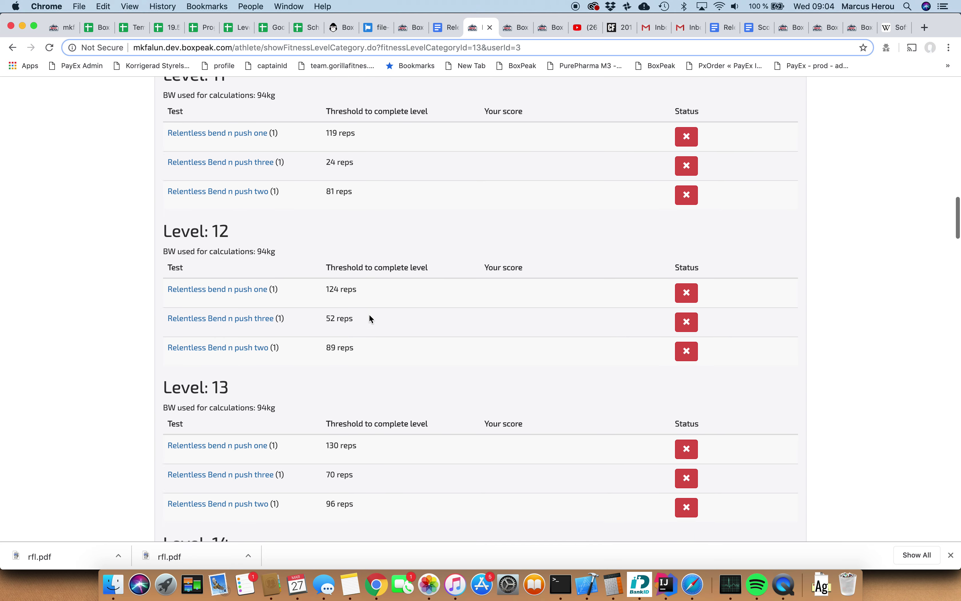
pyautogui.scroll(-3, 369, 318)
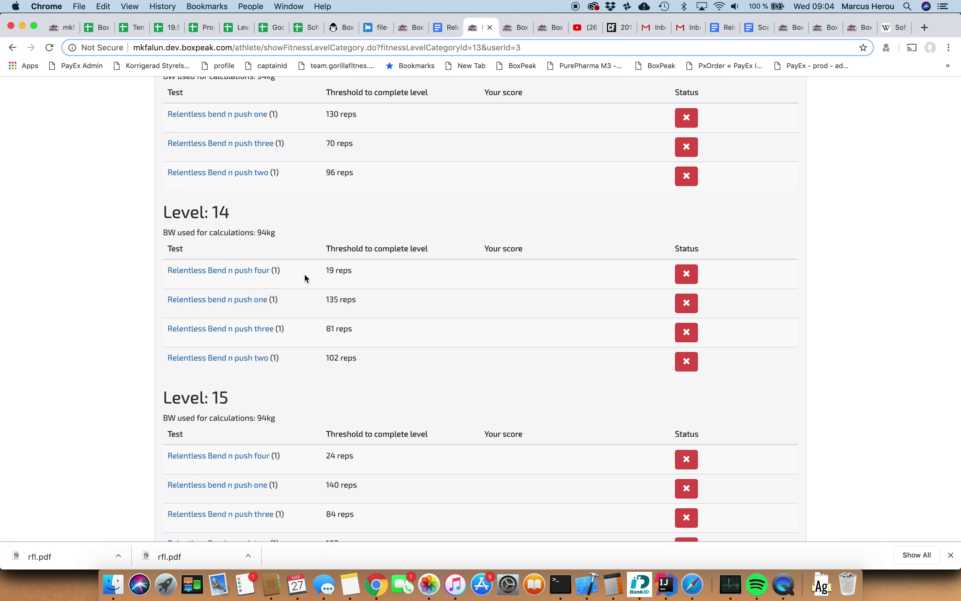
# - Review the execution of the Relentless Bend n push four test under Level 14 and open its test result registration
pyautogui.click(236, 272)
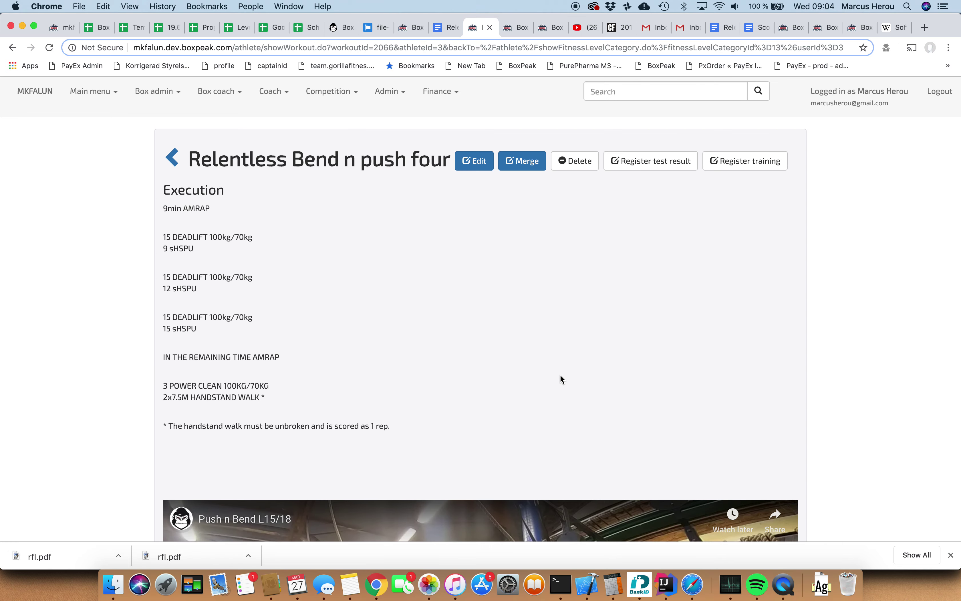
pyautogui.scroll(-3, 560, 375)
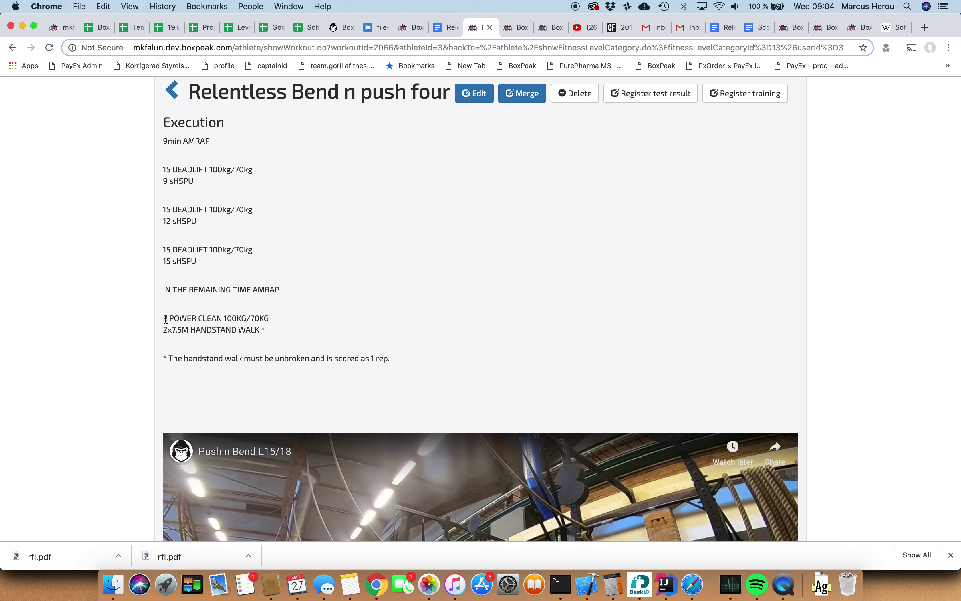
pyautogui.moveTo(168, 319); pyautogui.dragTo(279, 328)
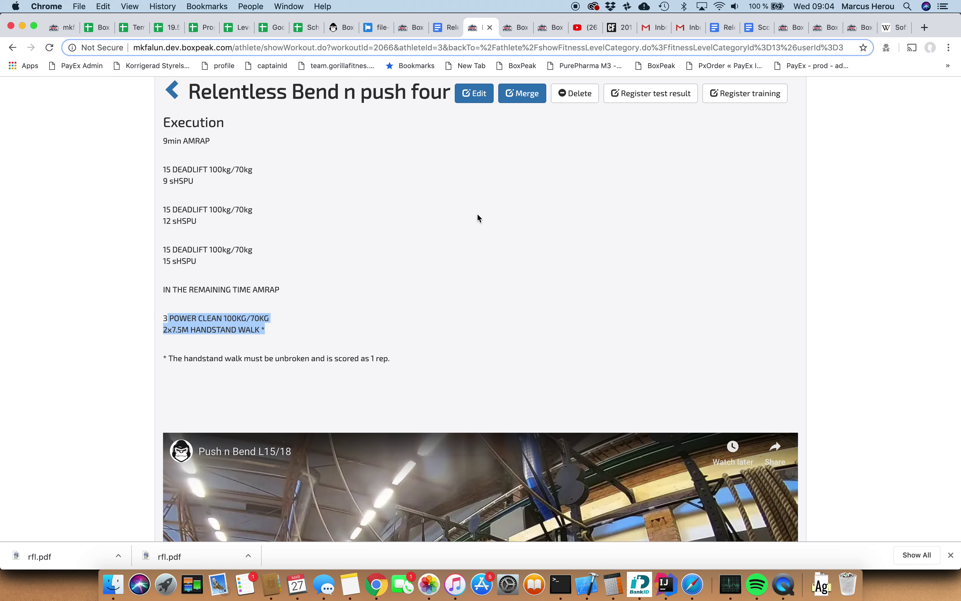
pyautogui.click(627, 95)
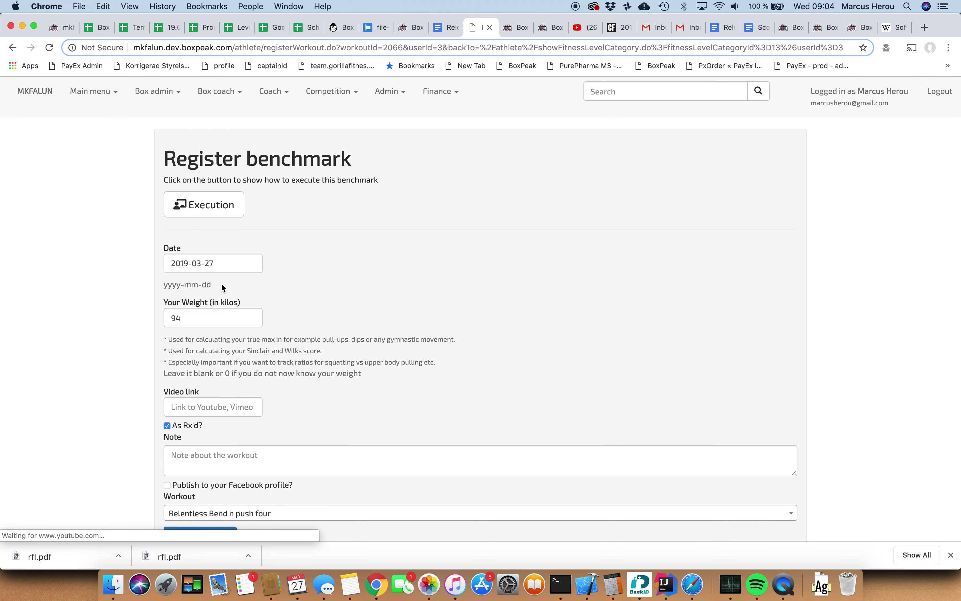
# - Set the benchmark date to 2019-01-23 and the body weight to 92 kilos
pyautogui.click(214, 266)
pyautogui.click(203, 285)
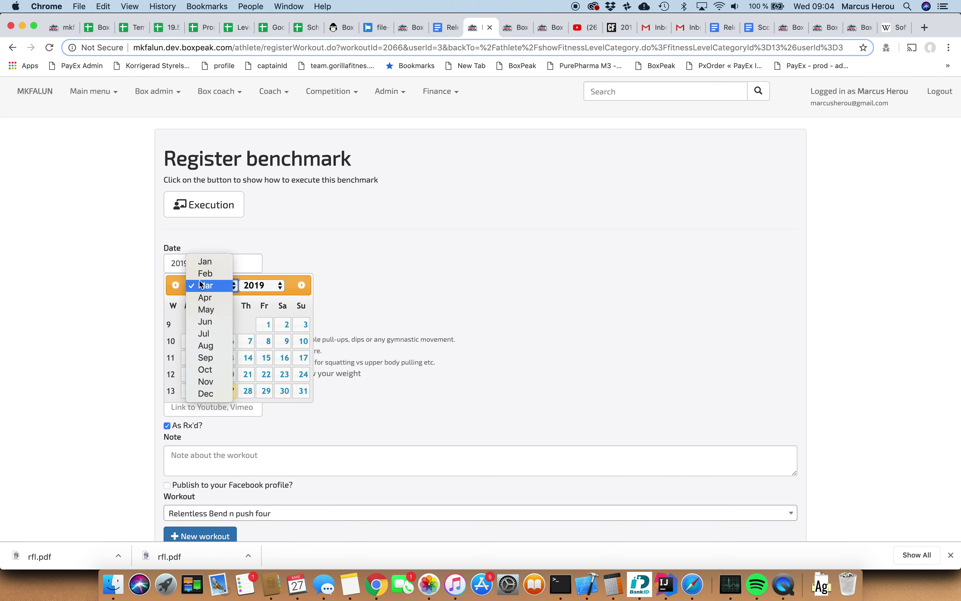
pyautogui.click(206, 261)
pyautogui.click(229, 374)
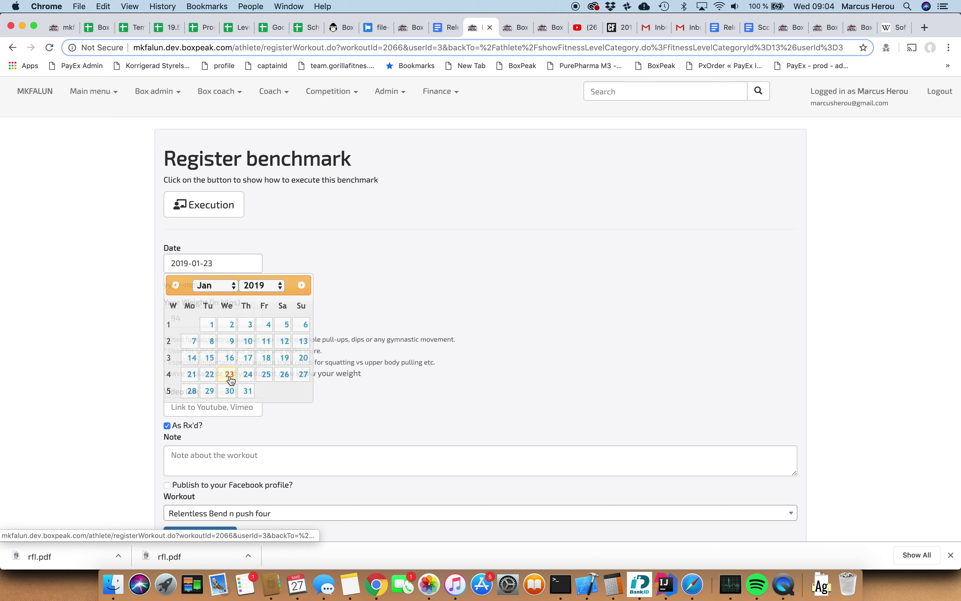
pyautogui.click(179, 317)
pyautogui.press('BackSpace')
pyautogui.write('2')
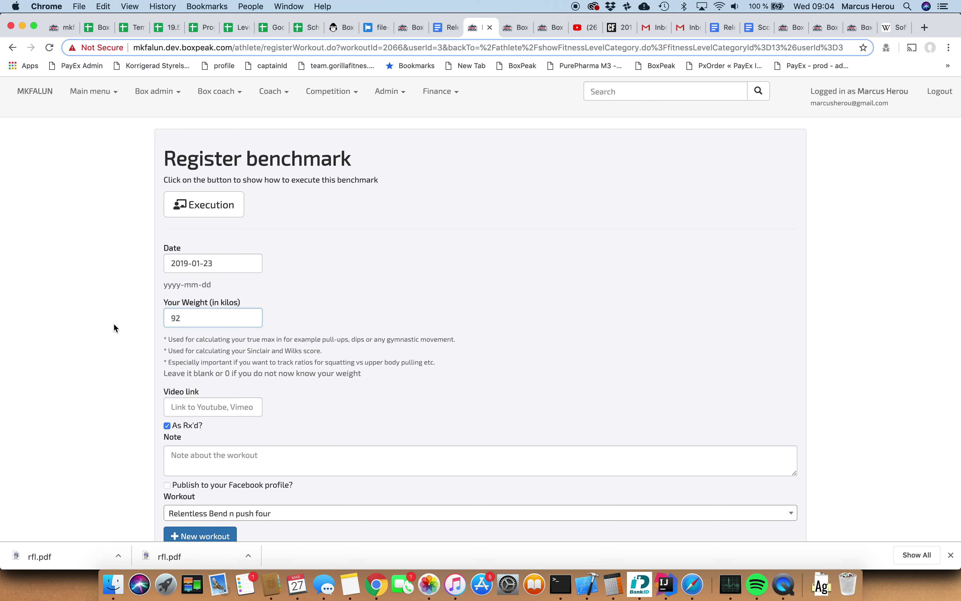
# - Enter 96 reps for the Relentless Bend n push four benchmark and save it
pyautogui.scroll(-6, 113, 323)
pyautogui.click(191, 394)
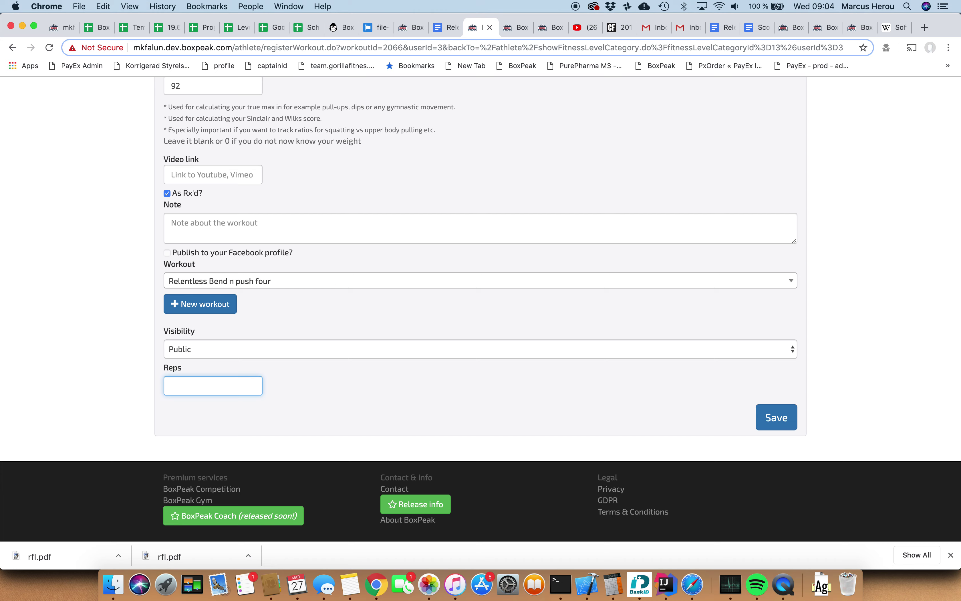
pyautogui.press('BackSpace')
pyautogui.press('BackSpace')
pyautogui.write('6')
pyautogui.click(776, 418)
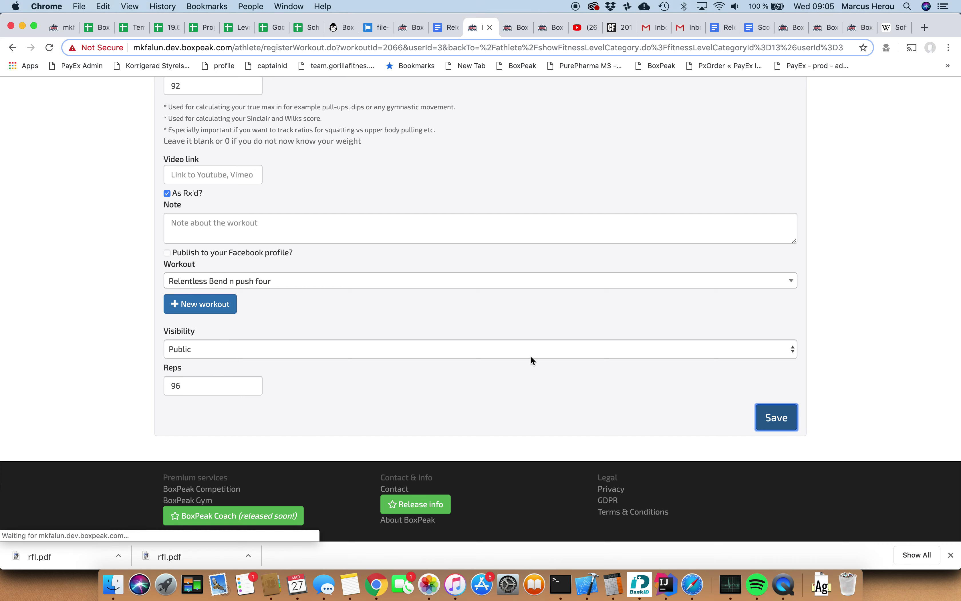
# - Examine the Relentless Bend n push four statuses across the levels and the overall Bend n push endurance level
pyautogui.scroll(-15, 425, 316)
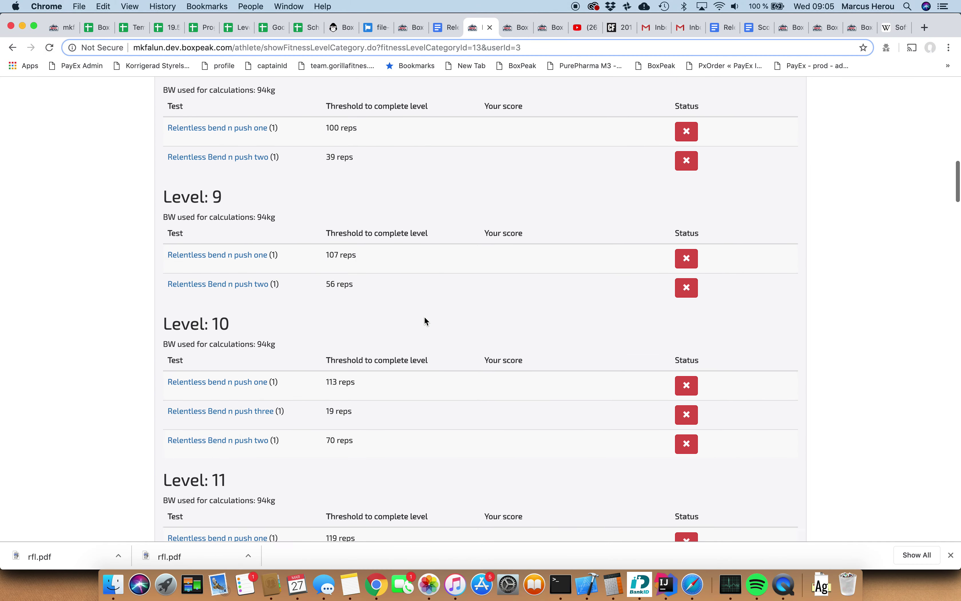
pyautogui.scroll(-10, 424, 317)
pyautogui.scroll(-8, 425, 316)
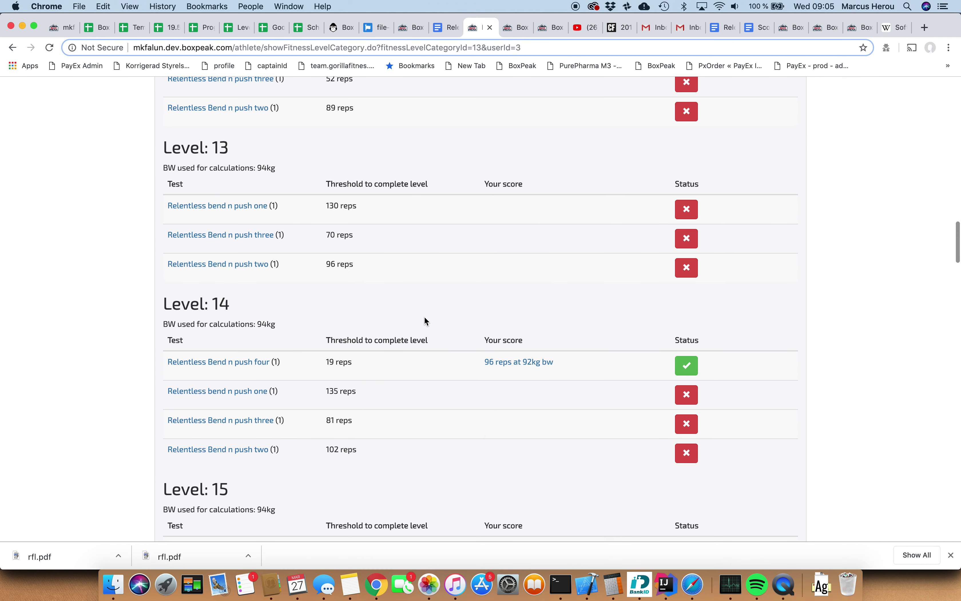
pyautogui.scroll(-20, 424, 316)
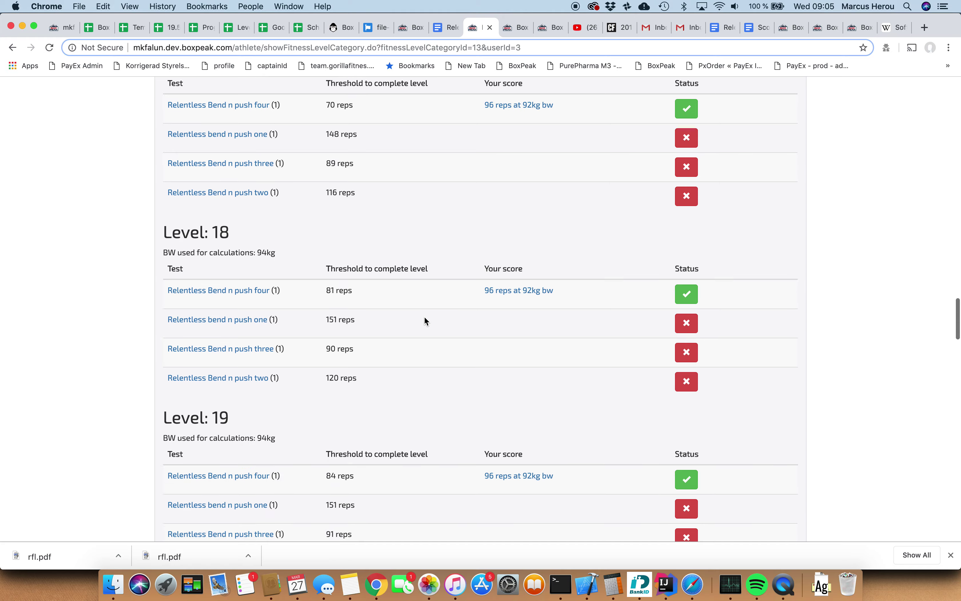
pyautogui.scroll(-10, 424, 320)
pyautogui.scroll(20, 424, 320)
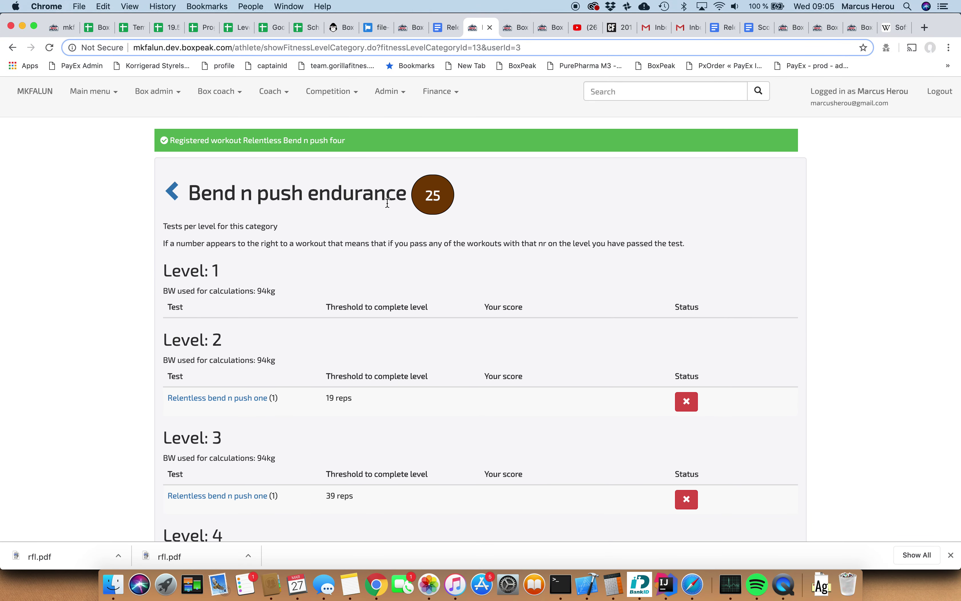
pyautogui.scroll(-20, 434, 234)
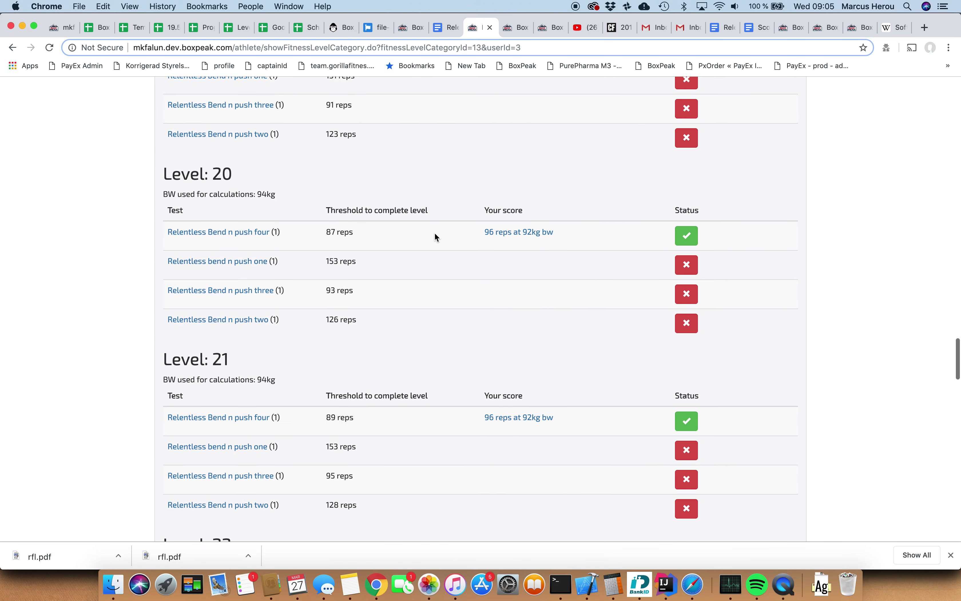
pyautogui.scroll(-3, 397, 224)
pyautogui.scroll(-20, 369, 290)
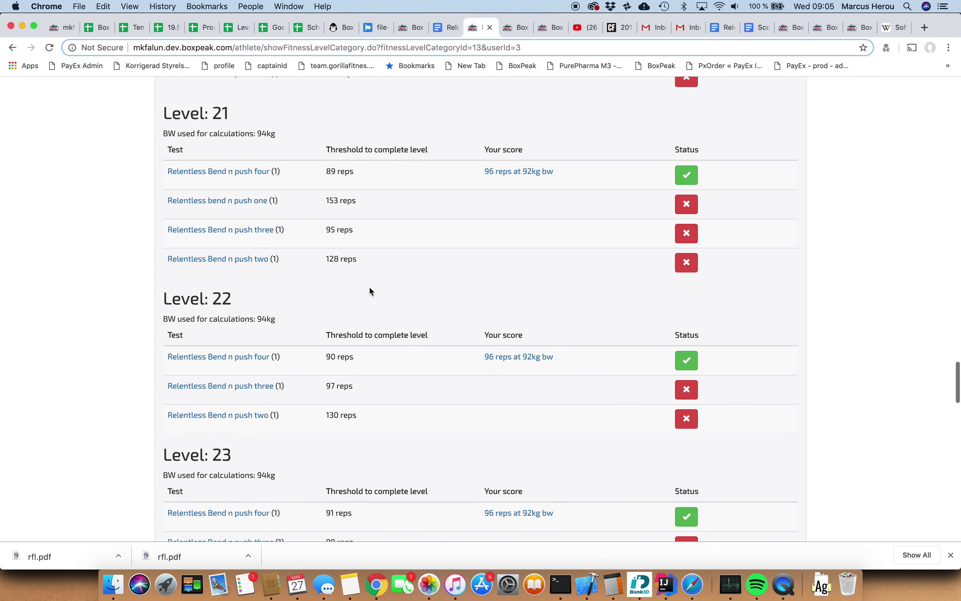
pyautogui.scroll(-20, 369, 291)
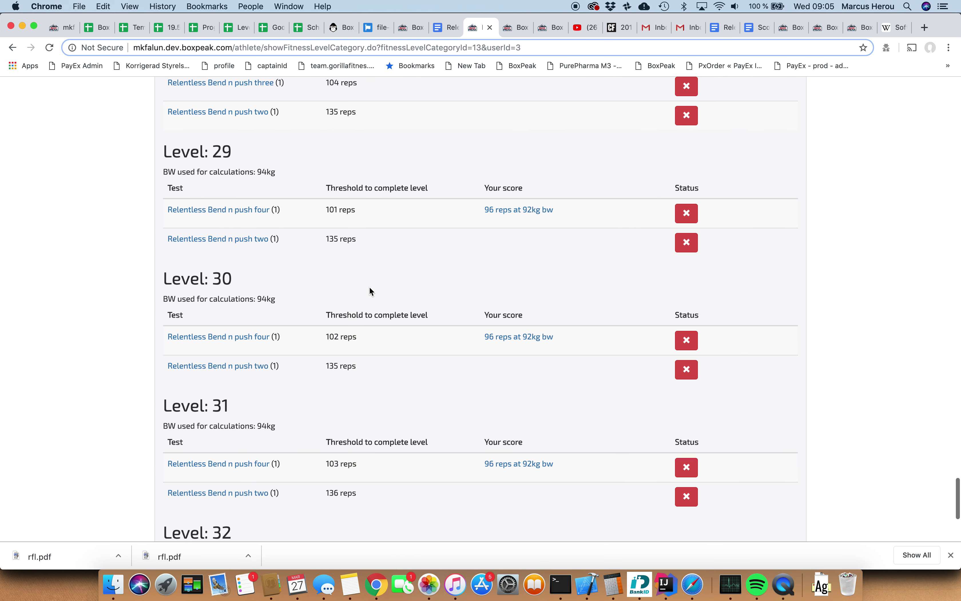
pyautogui.scroll(20, 369, 290)
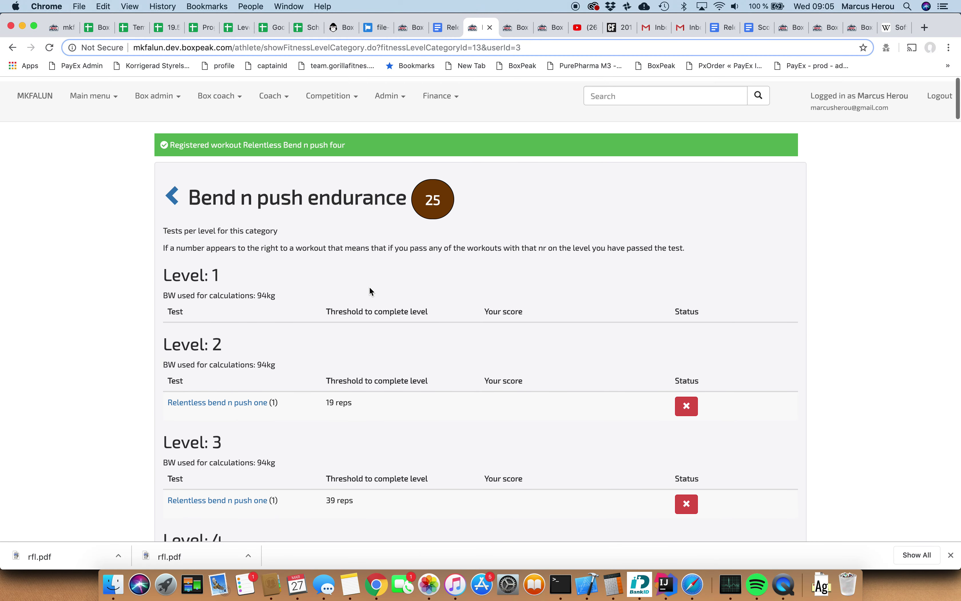
# - Return to the fitness level overview and check the overall fitness level and the individual category levels
pyautogui.click(168, 192)
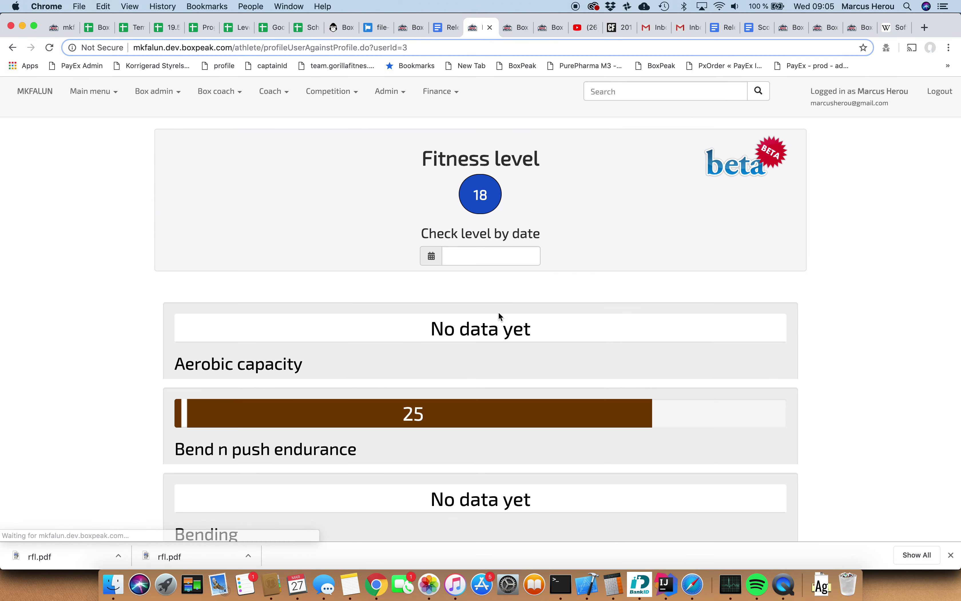
pyautogui.scroll(-5, 349, 330)
pyautogui.scroll(-3, 616, 356)
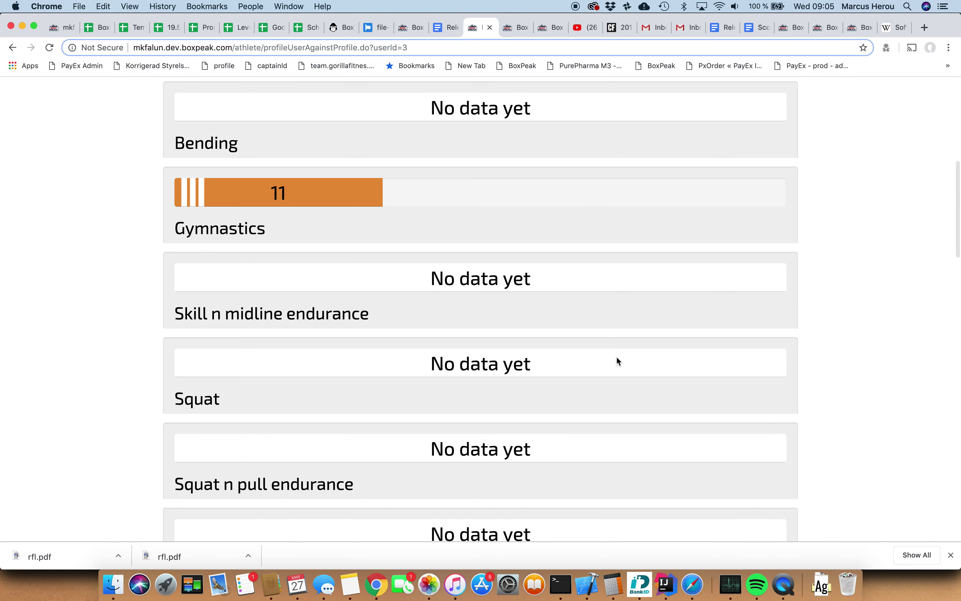
pyautogui.scroll(-3, 616, 356)
pyautogui.scroll(2, 616, 356)
pyautogui.scroll(1, 618, 360)
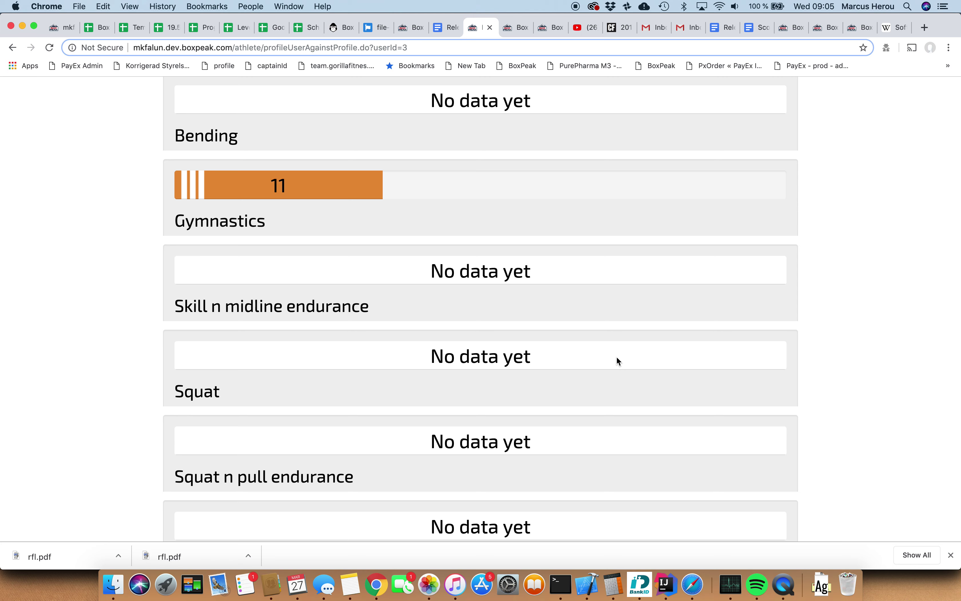
# - Examine the tests suggested for each category in the Next step section below the fitness categories
pyautogui.scroll(-6, 367, 381)
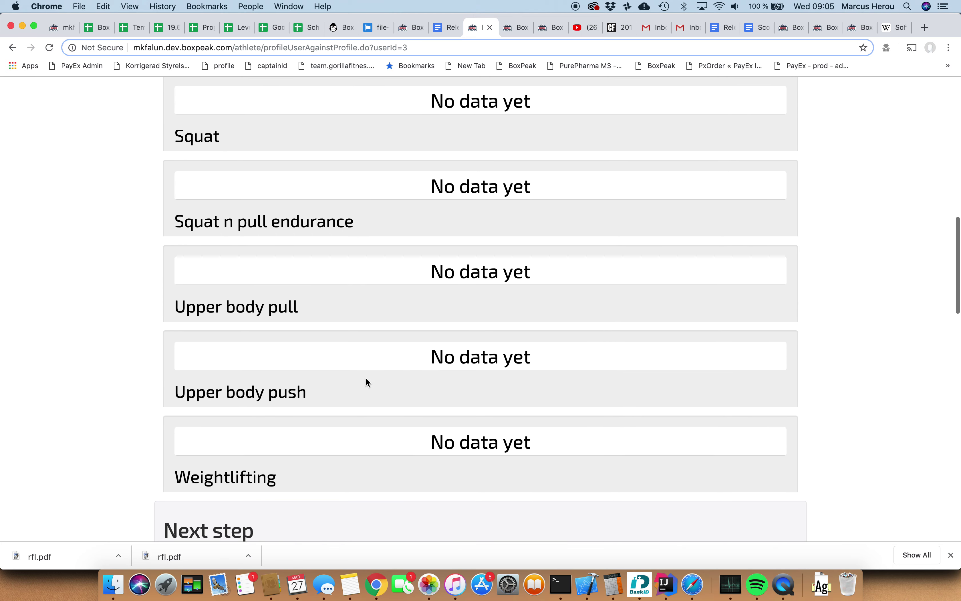
pyautogui.scroll(-10, 366, 381)
pyautogui.scroll(2, 221, 358)
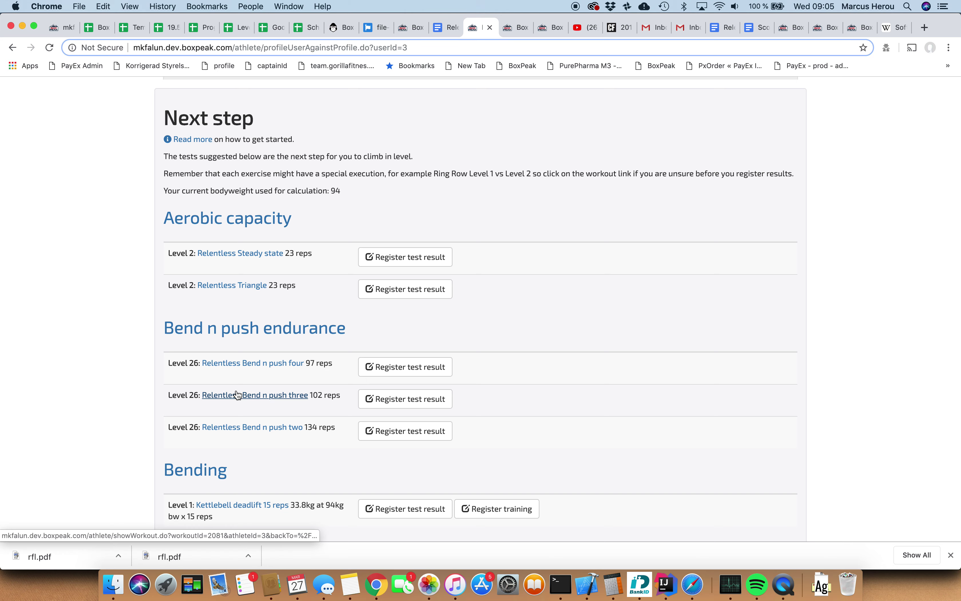
pyautogui.scroll(-7, 242, 389)
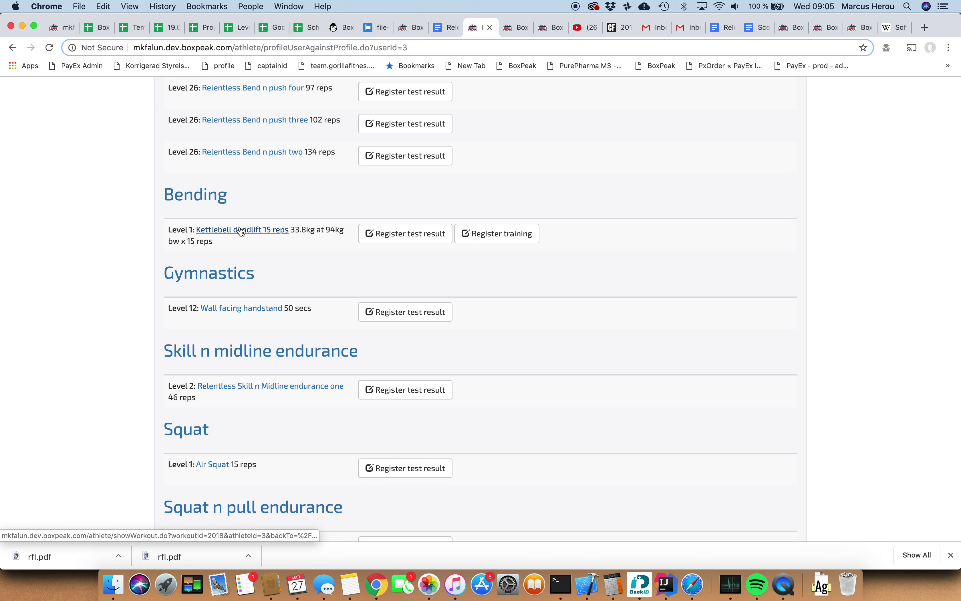
pyautogui.scroll(9, 260, 262)
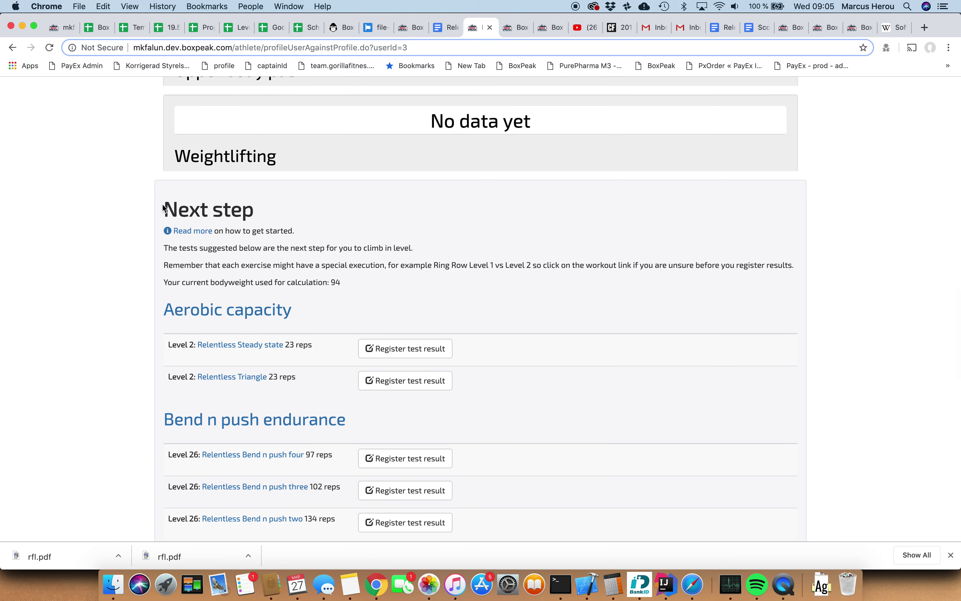
pyautogui.moveTo(164, 208); pyautogui.dragTo(256, 208)
pyautogui.click(266, 255)
pyautogui.scroll(-11, 265, 259)
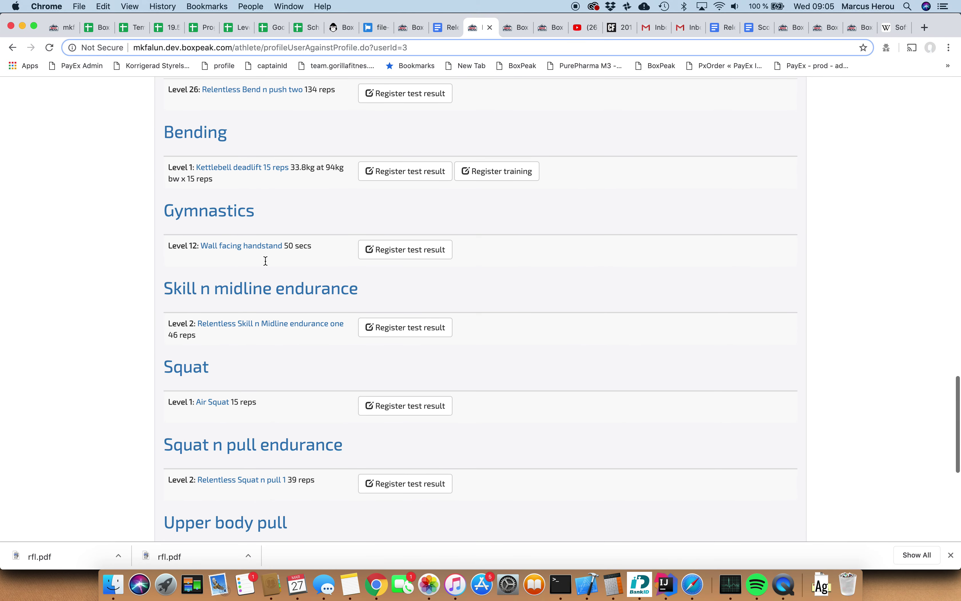
# - Open the suggested Upper body pull test Ring Row Level 2 and examine its execution instructions and demonstration video
pyautogui.scroll(-7, 246, 337)
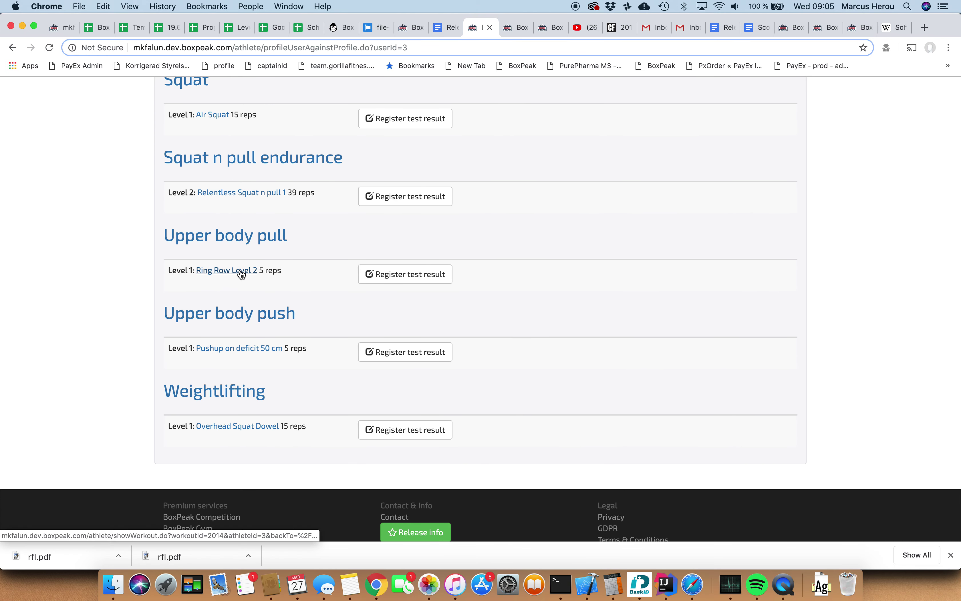
pyautogui.click(236, 275)
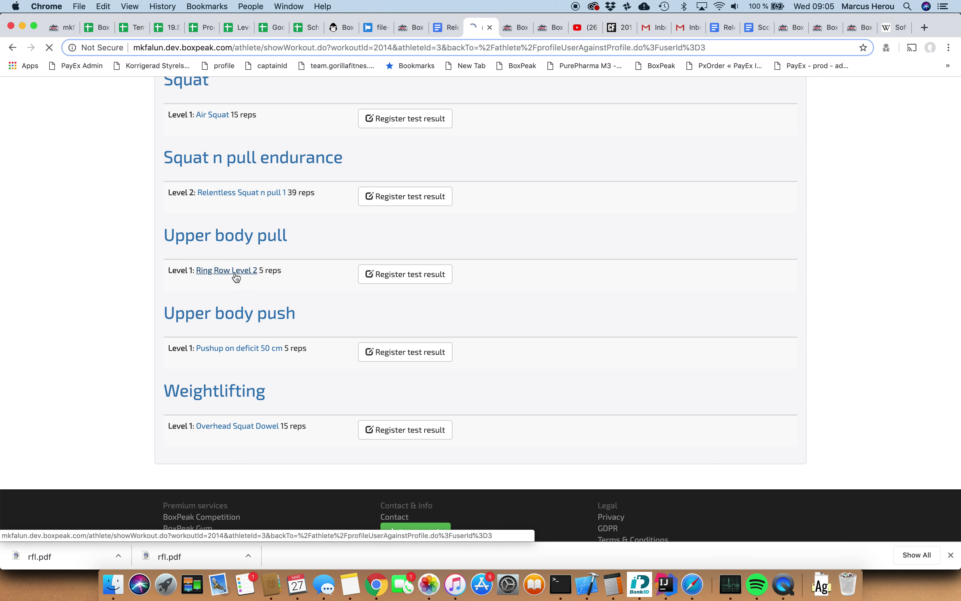
pyautogui.scroll(-5, 419, 304)
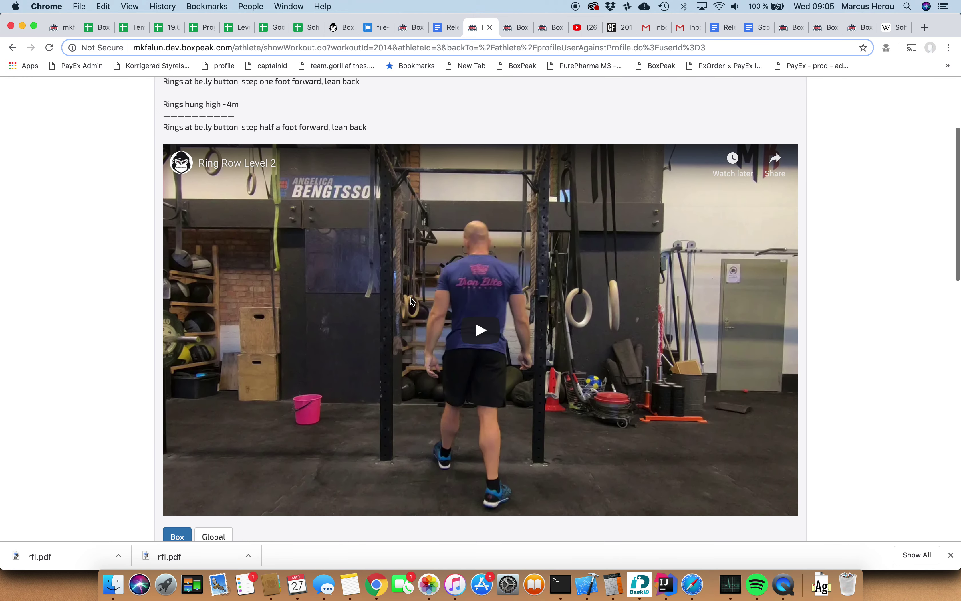
pyautogui.scroll(4, 411, 297)
pyautogui.scroll(-2, 393, 230)
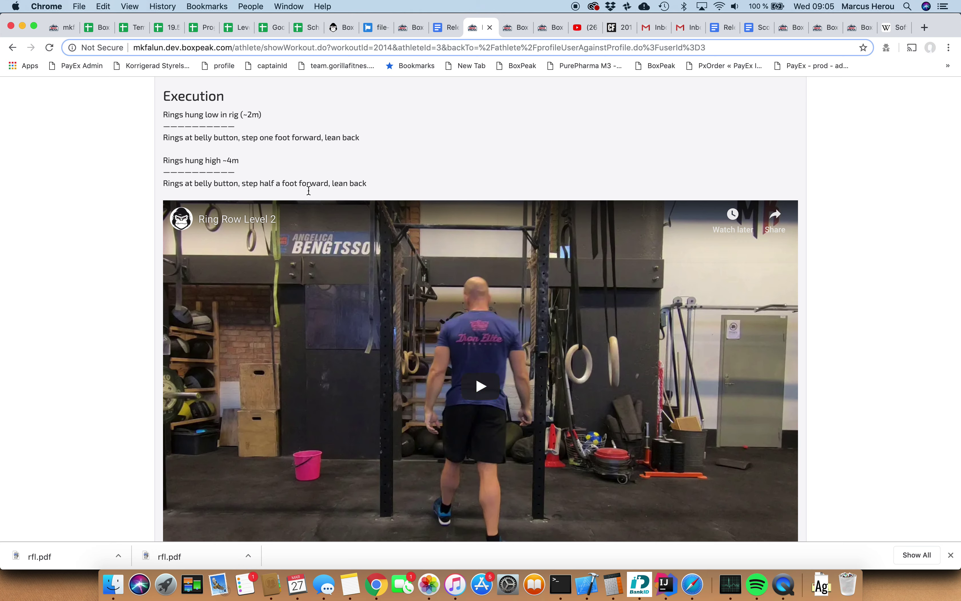
pyautogui.scroll(-2, 378, 185)
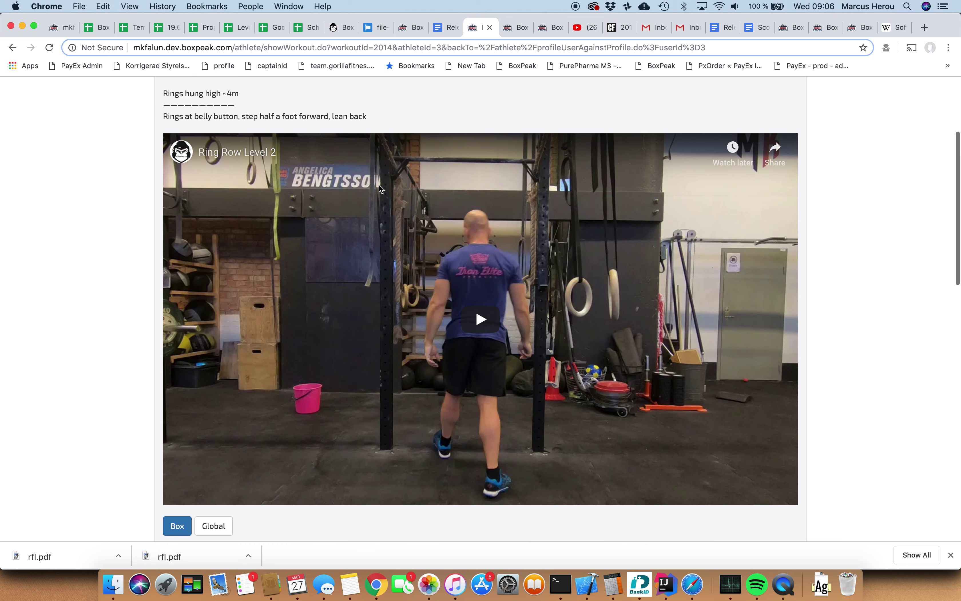
pyautogui.scroll(3, 378, 185)
pyautogui.scroll(-1, 380, 186)
pyautogui.scroll(3, 380, 187)
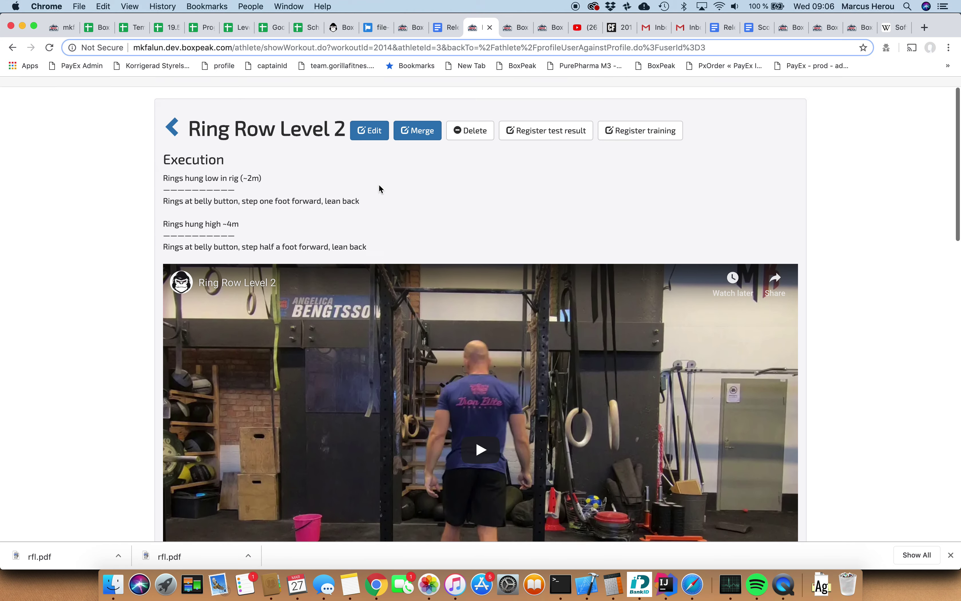